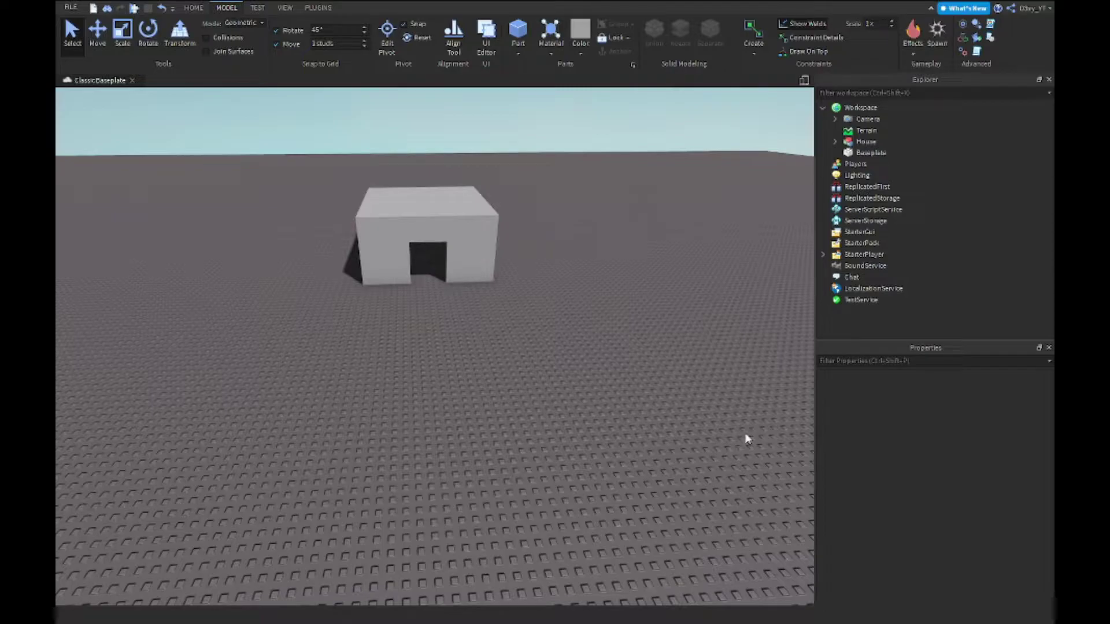
# Step: Insert a block part and place it on the baseplate in the open area beside the house
pyautogui.press('w')
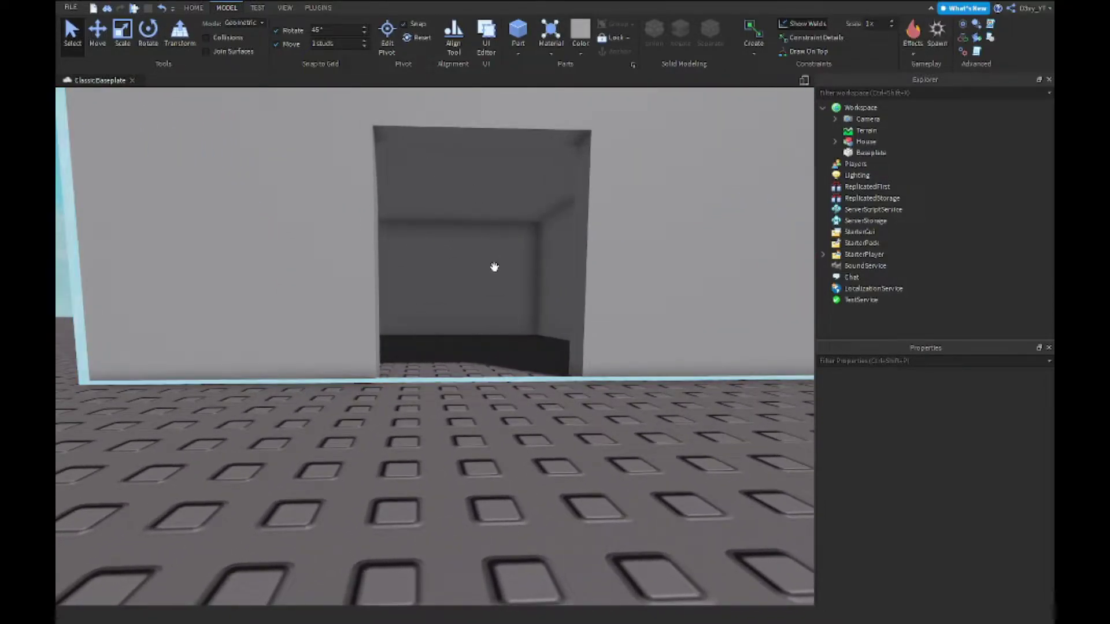
pyautogui.moveTo(500, 504); pyautogui.dragTo(501, 505, button='right')
pyautogui.moveTo(451, 434); pyautogui.dragTo(488, 420, button='right')
pyautogui.press('s')
pyautogui.click(521, 35)
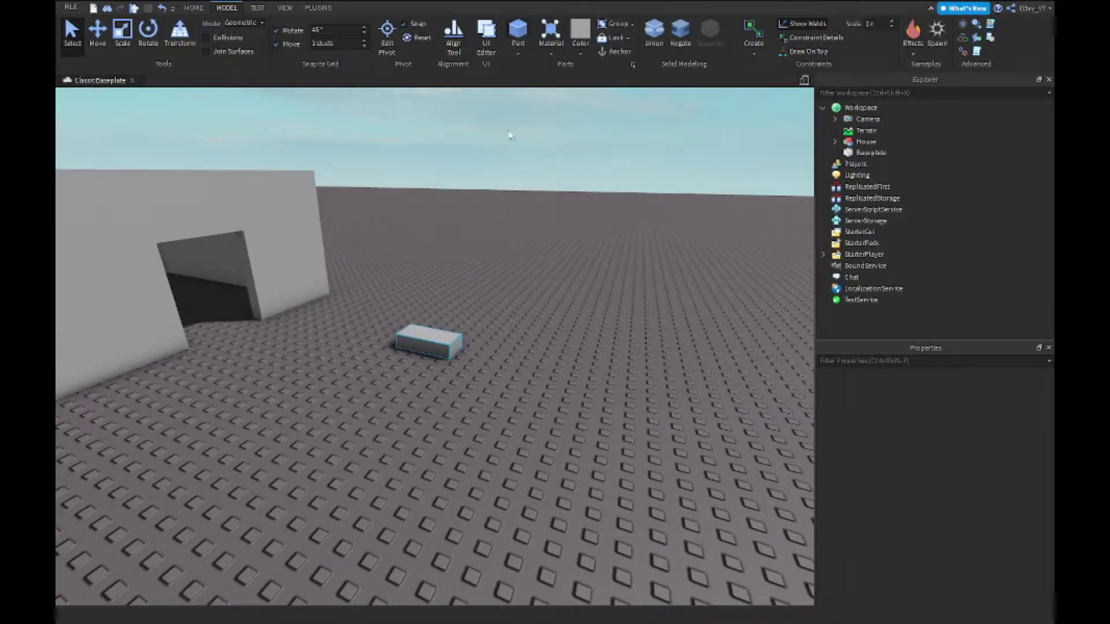
pyautogui.moveTo(439, 346); pyautogui.dragTo(529, 392)
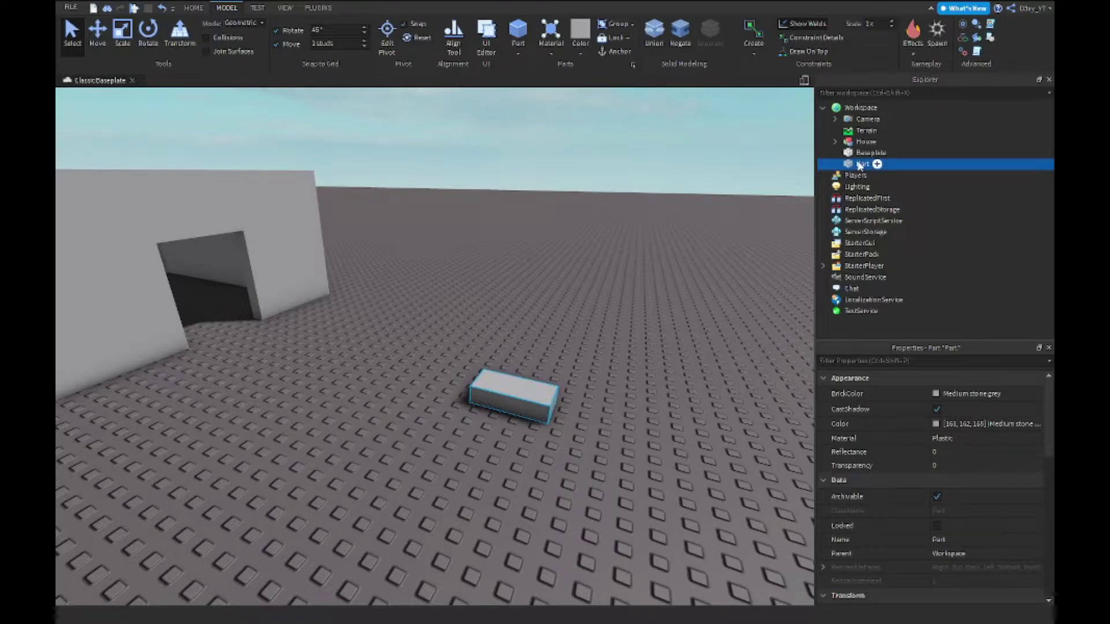
# Step: Add a PointLight to the new block part and select the light
pyautogui.click(877, 165)
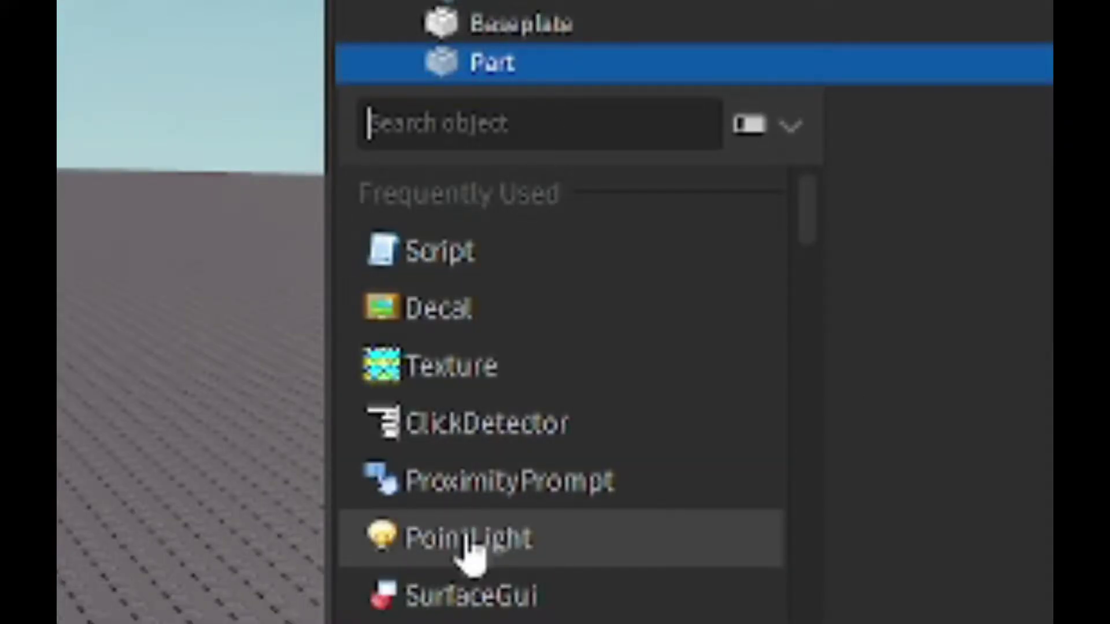
pyautogui.click(470, 540)
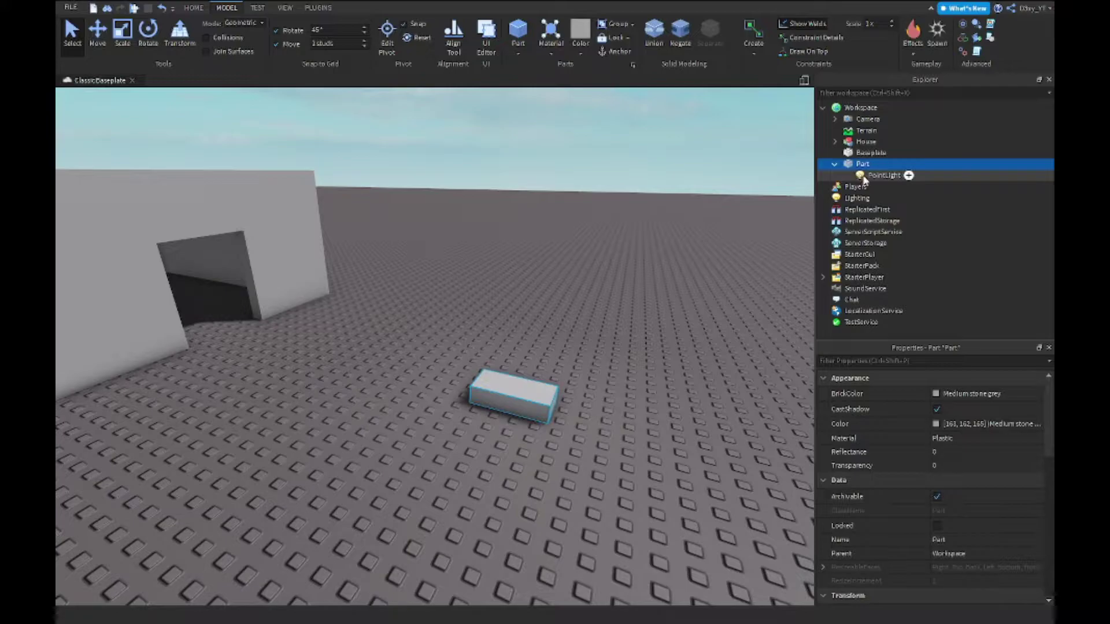
pyautogui.click(864, 176)
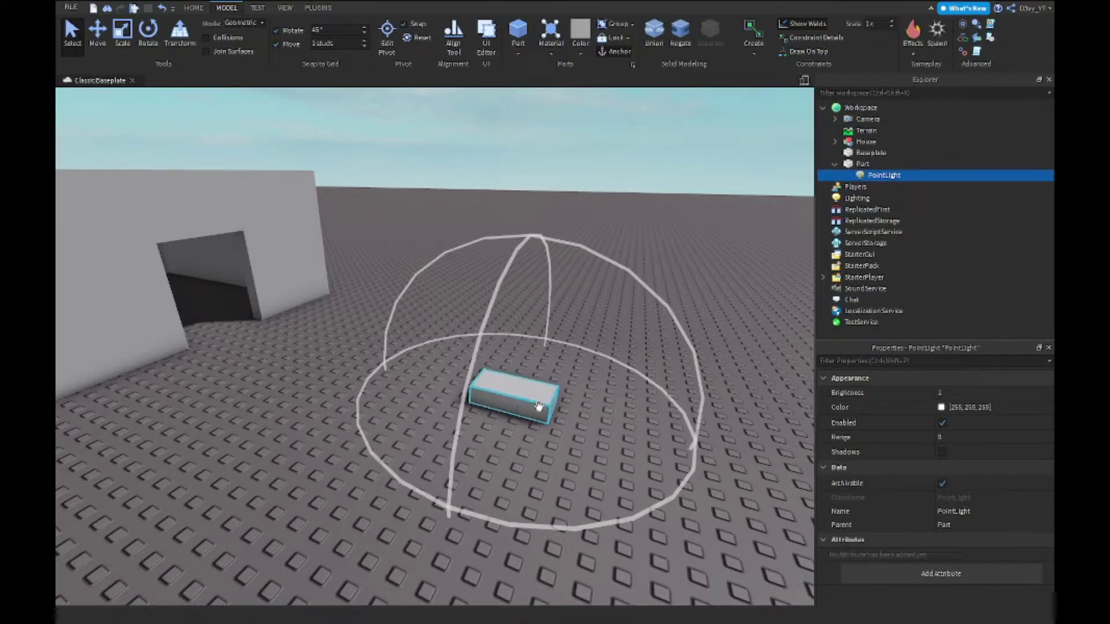
pyautogui.press('a')
pyautogui.moveTo(554, 412); pyautogui.dragTo(615, 365, button='right')
pyautogui.scroll(3, 557, 387)
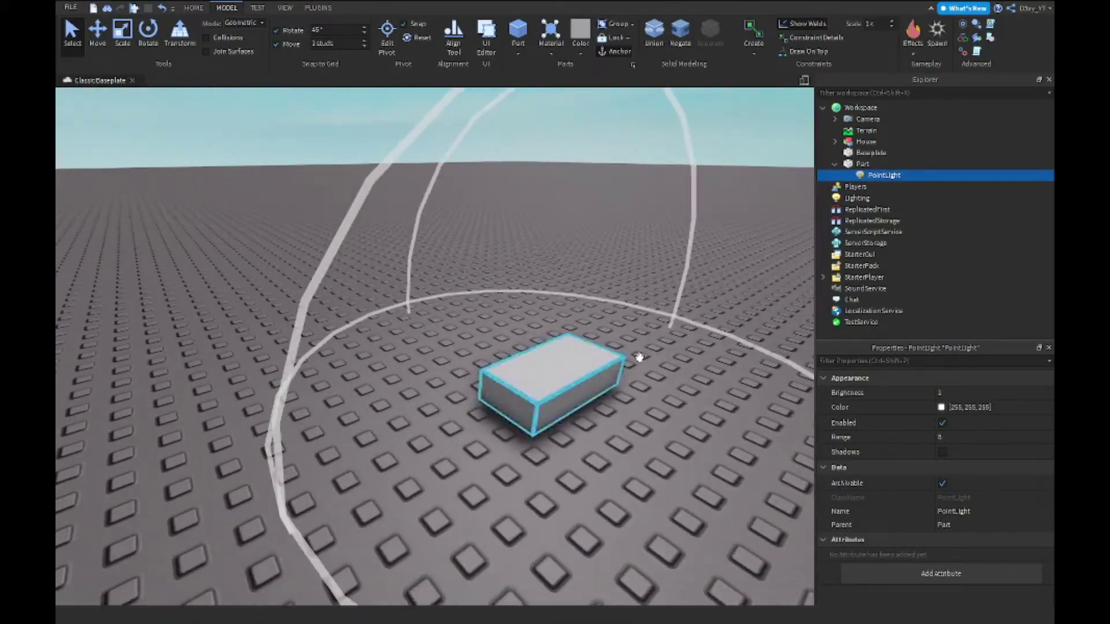
pyautogui.scroll(-2, 631, 367)
# Step: Try out the PointLight's range setting and set its brightness to 1.62
pyautogui.click(969, 438)
pyautogui.moveTo(991, 438)
pyautogui.mouseDown()
pyautogui.moveTo(1025, 438)
pyautogui.moveTo(973, 443)
pyautogui.moveTo(982, 443)
pyautogui.mouseUp()
pyautogui.click(991, 437)
pyautogui.click(972, 393)
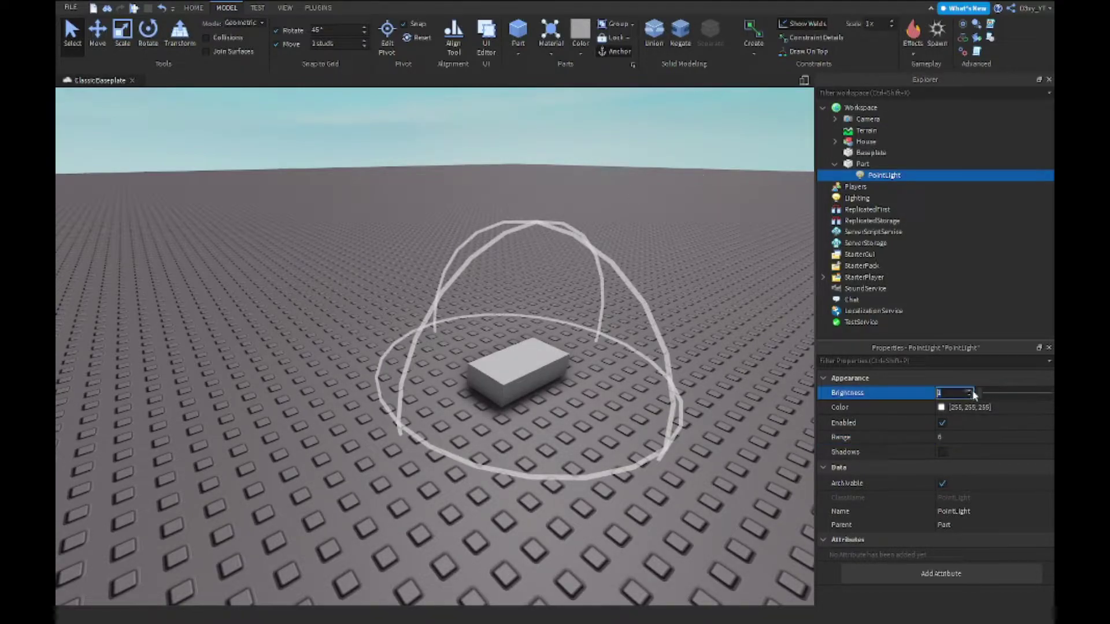
pyautogui.moveTo(981, 394)
pyautogui.mouseDown()
pyautogui.moveTo(1049, 390)
pyautogui.moveTo(973, 402)
pyautogui.moveTo(1017, 400)
pyautogui.moveTo(985, 405)
pyautogui.moveTo(1012, 408)
pyautogui.moveTo(980, 398)
pyautogui.mouseUp()
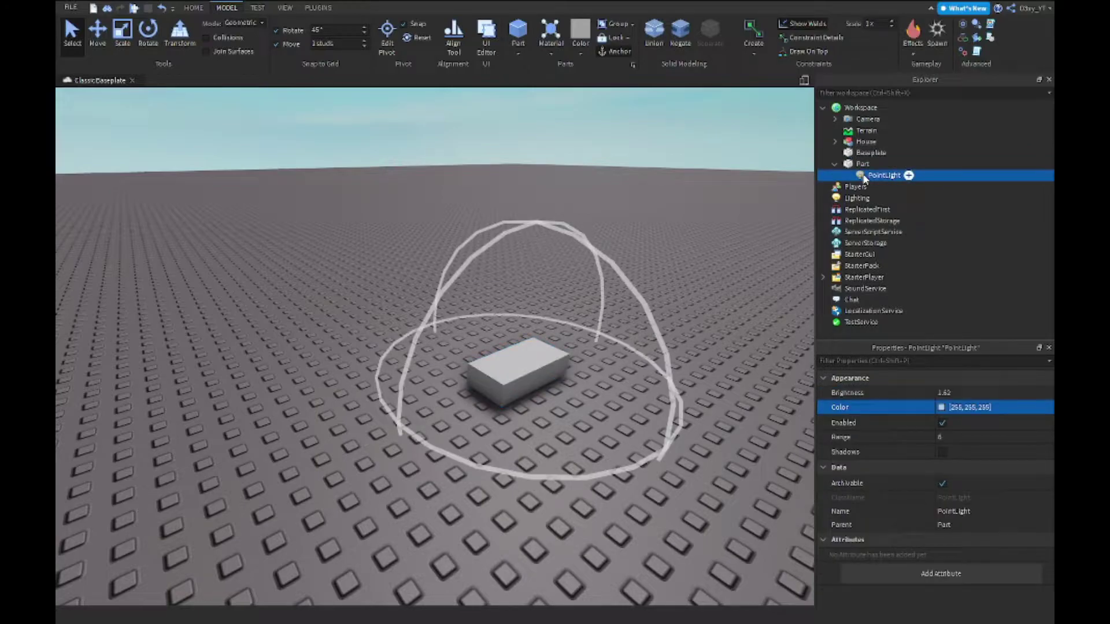
# Step: Delete the PointLight from the block part and clear the selection
pyautogui.press('Delete')
pyautogui.click(849, 167)
pyautogui.click(651, 268)
pyautogui.moveTo(651, 269); pyautogui.dragTo(651, 270, button='right')
pyautogui.press('w')
pyautogui.moveTo(473, 411); pyautogui.dragTo(469, 374, button='right')
pyautogui.press('s')
pyautogui.press('d')
pyautogui.press('w')
pyautogui.press('s')
pyautogui.press('s')
pyautogui.press('w')
pyautogui.press('w')
pyautogui.press('w')
pyautogui.press('q')
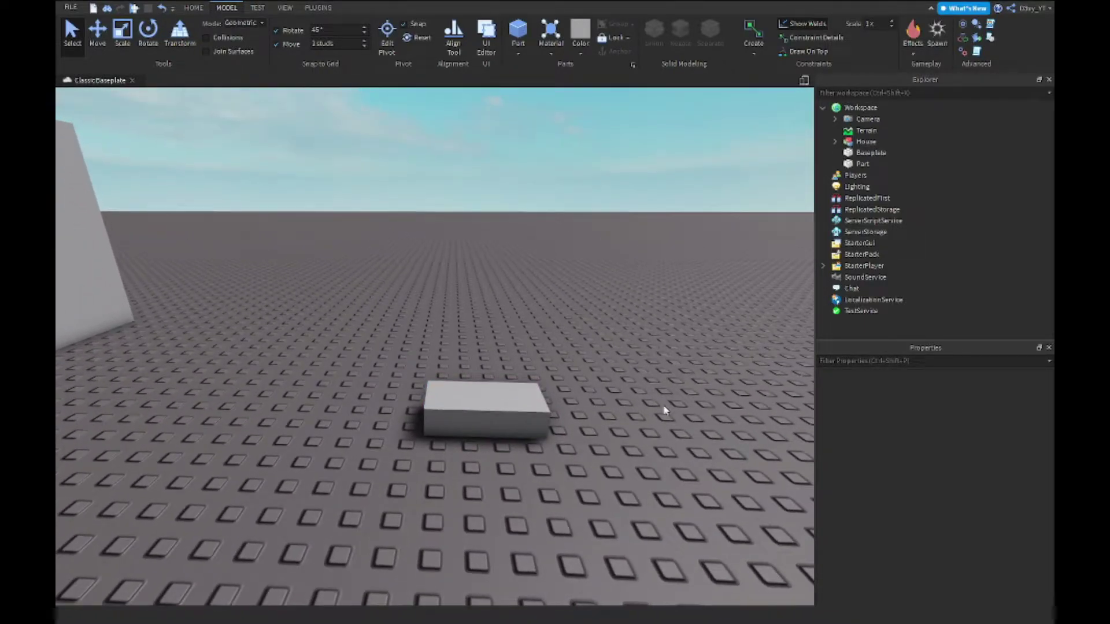
# Step: Scale the block part symmetrically into a wider, nearly square slab, undoing the last extra stretch
pyautogui.click(558, 418)
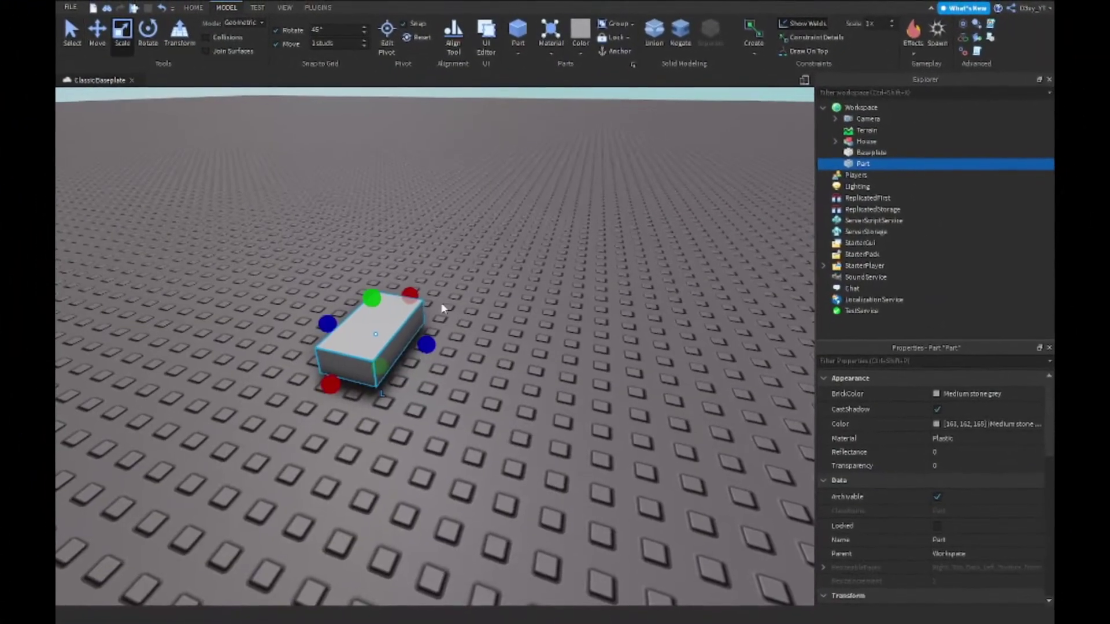
pyautogui.keyDown('ctrl'); pyautogui.moveTo(411, 293); pyautogui.dragTo(393, 315); pyautogui.keyUp('ctrl')
pyautogui.keyDown('ctrl'); pyautogui.moveTo(426, 345); pyautogui.dragTo(453, 352); pyautogui.keyUp('ctrl')
pyautogui.keyDown('ctrl'); pyautogui.moveTo(354, 359); pyautogui.dragTo(326, 391); pyautogui.keyUp('ctrl')
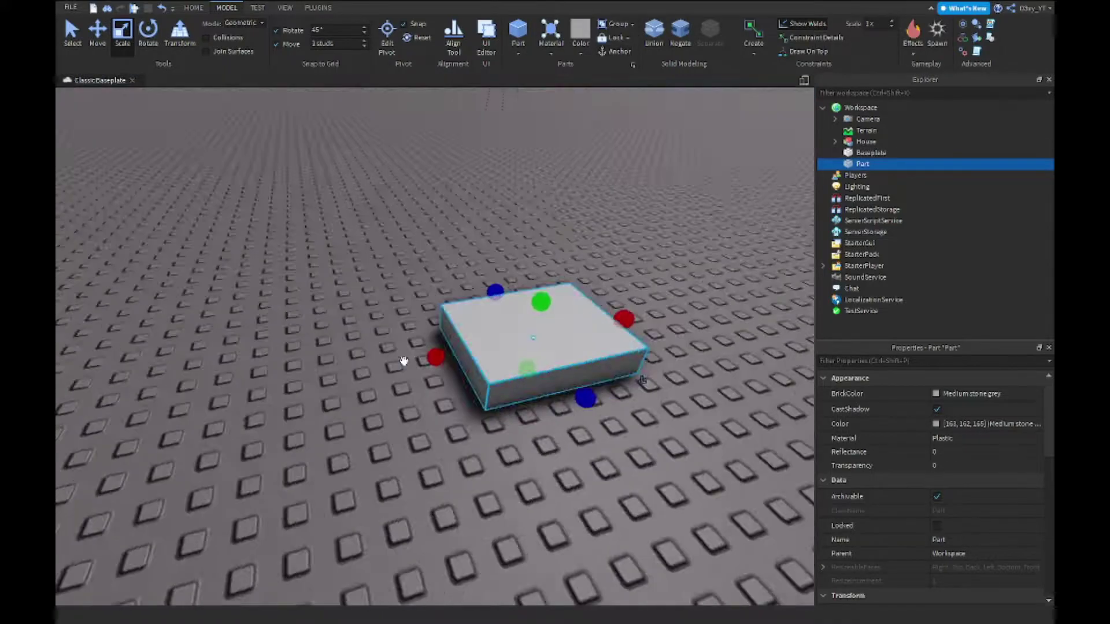
pyautogui.moveTo(404, 360); pyautogui.dragTo(404, 362, button='right')
pyautogui.keyDown('ctrl'); pyautogui.moveTo(394, 471); pyautogui.dragTo(394, 518); pyautogui.keyUp('ctrl')
pyautogui.hotkey('ctrl', 'z')
# Step: Set one side of the slab's size to 5 in its properties to make it square
pyautogui.moveTo(603, 288); pyautogui.dragTo(603, 288, button='right')
pyautogui.scroll(-4, 603, 288)
pyautogui.scroll(-3, 946, 476)
pyautogui.click(946, 481)
pyautogui.click(952, 522)
pyautogui.write('5')
pyautogui.press('Return')
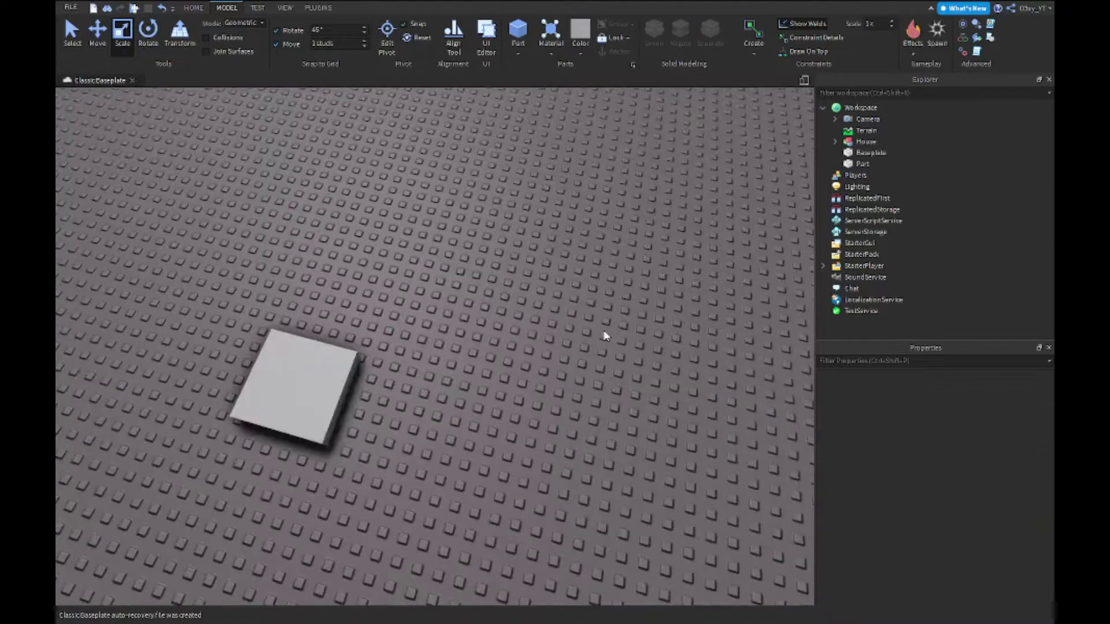
# Step: Change the slab's colour to Black
pyautogui.click(491, 409)
pyautogui.scroll(-3, 491, 409)
pyautogui.click(582, 51)
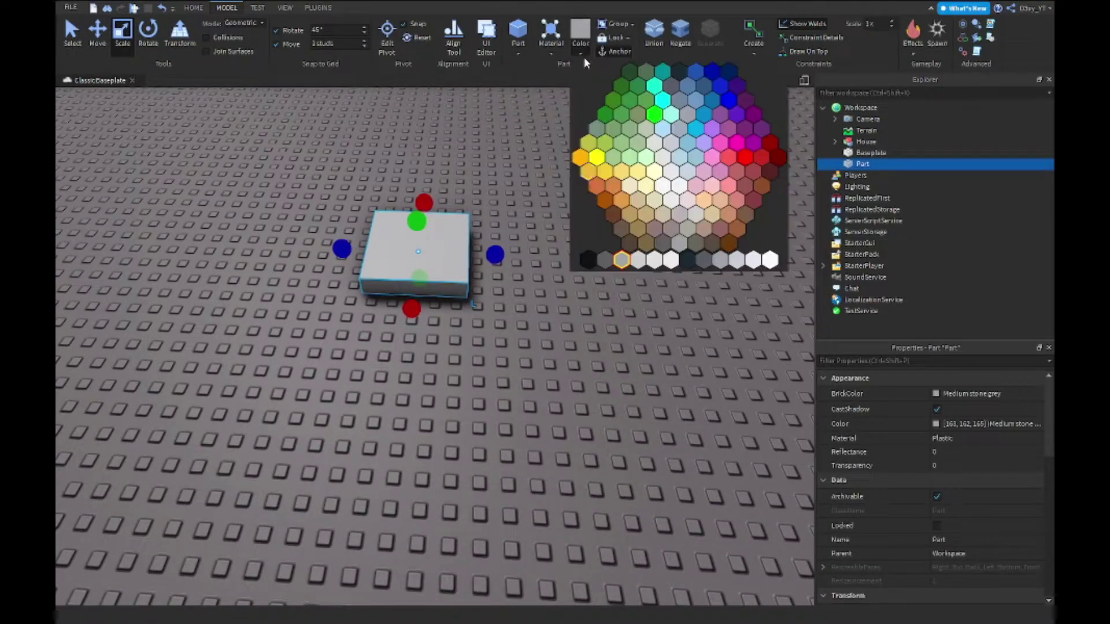
pyautogui.click(689, 260)
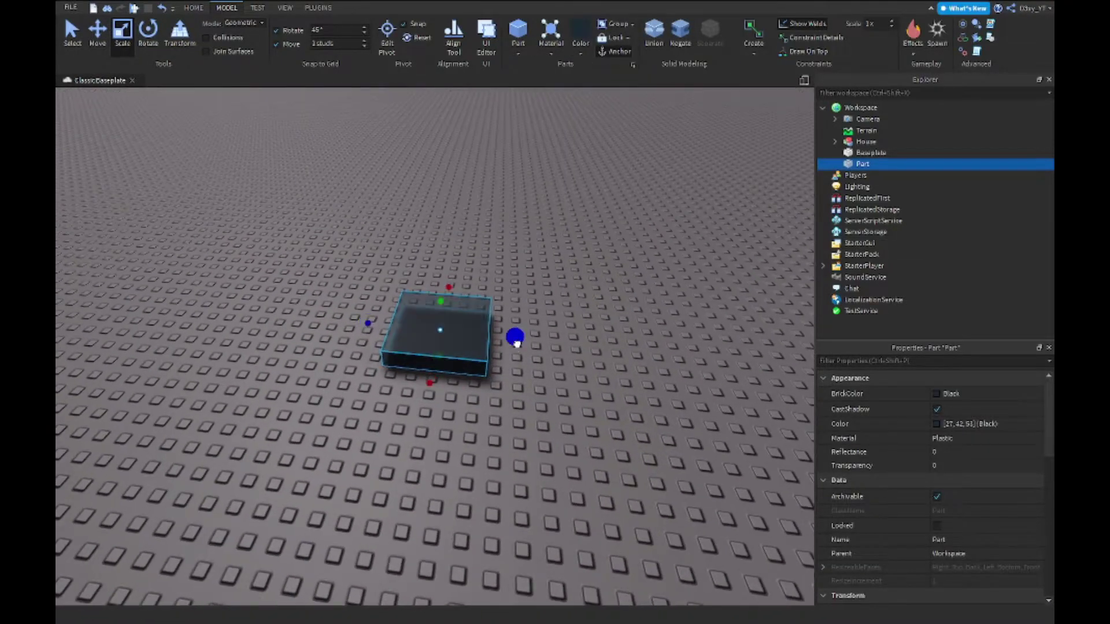
pyautogui.keyDown('ctrl'); pyautogui.moveTo(515, 338); pyautogui.dragTo(535, 339); pyautogui.keyUp('ctrl')
pyautogui.keyDown('ctrl'); pyautogui.moveTo(429, 383); pyautogui.dragTo(427, 399); pyautogui.keyUp('ctrl')
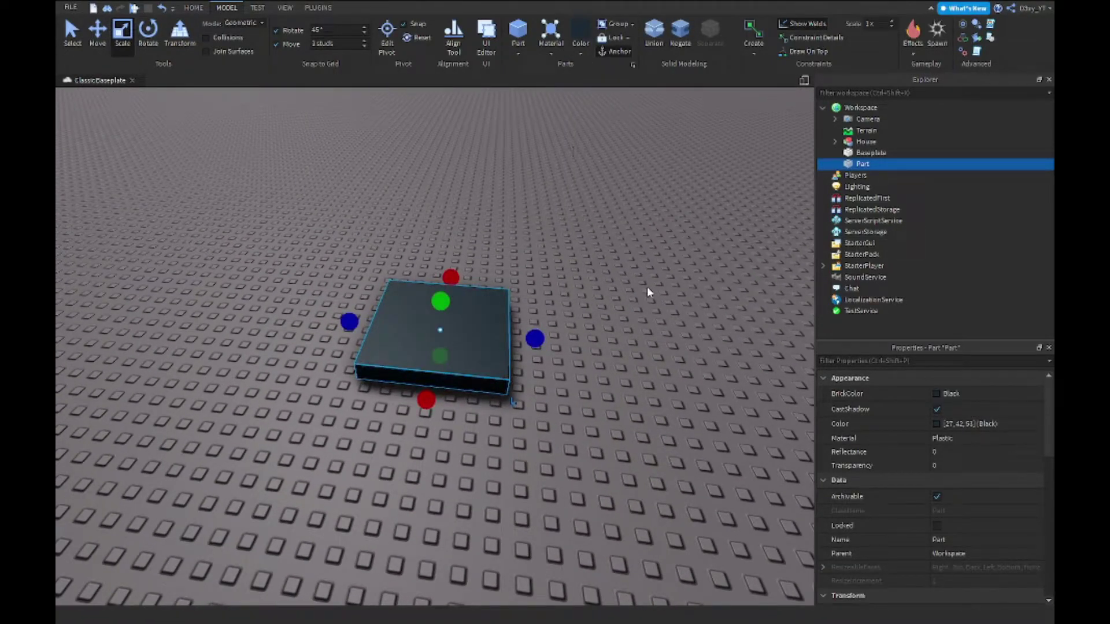
pyautogui.hotkey('ctrl', 'z')
pyautogui.hotkey('ctrl', 'z')
# Step: Turn off CastShadow for the black slab and duplicate it, shrinking the copy's sides inward with 0.5-stud snapping
pyautogui.click(858, 409)
pyautogui.hotkey('ctrl', 'd')
pyautogui.keyDown('ctrl'); pyautogui.moveTo(515, 337); pyautogui.dragTo(506, 336); pyautogui.keyUp('ctrl')
pyautogui.keyDown('ctrl'); pyautogui.moveTo(429, 384); pyautogui.dragTo(431, 374); pyautogui.keyUp('ctrl')
pyautogui.scroll(5, 590, 293)
pyautogui.moveTo(590, 294); pyautogui.dragTo(601, 347, button='right')
pyautogui.scroll(-5, 589, 292)
# Step: Colour the inset copy Lily white, then duplicate it and move the duplicate beside the black slab
pyautogui.click(580, 48)
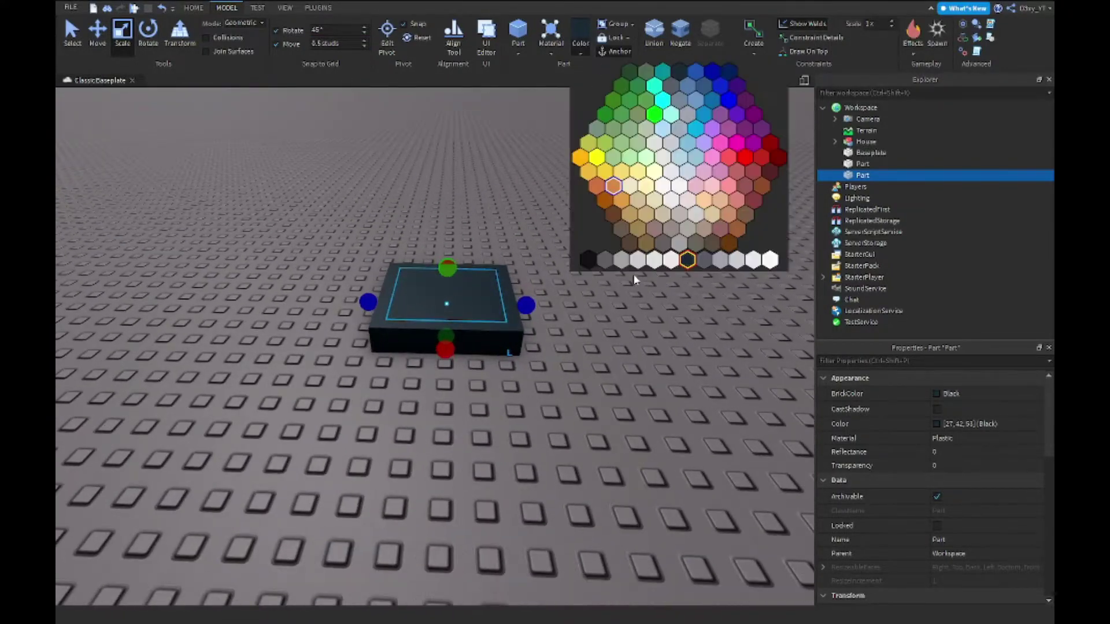
pyautogui.click(635, 262)
pyautogui.hotkey('ctrl', 'd')
pyautogui.hotkey('ctrl', '2')
pyautogui.moveTo(547, 303); pyautogui.dragTo(761, 313)
# Step: Extend the inset white part vertically, then negate it and union it with the black slab to cut out a hollow frame
pyautogui.click(859, 174)
pyautogui.hotkey('ctrl', '3')
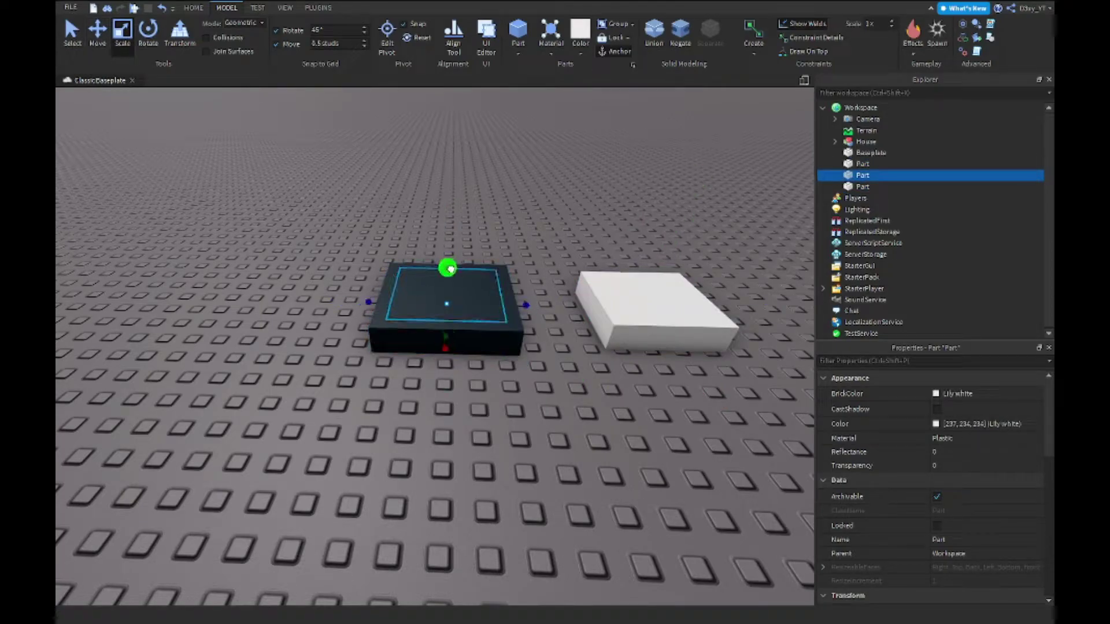
pyautogui.moveTo(448, 263); pyautogui.dragTo(455, 255)
pyautogui.click(680, 48)
pyautogui.keyDown('shift'); pyautogui.click(497, 338); pyautogui.keyUp('shift')
pyautogui.click(652, 41)
# Step: Move the spare white part into the black frame's opening and adjust it to protrude slightly from one face
pyautogui.moveTo(605, 329); pyautogui.dragTo(423, 315)
pyautogui.hotkey('ctrl', '2')
pyautogui.moveTo(444, 351); pyautogui.dragTo(443, 358)
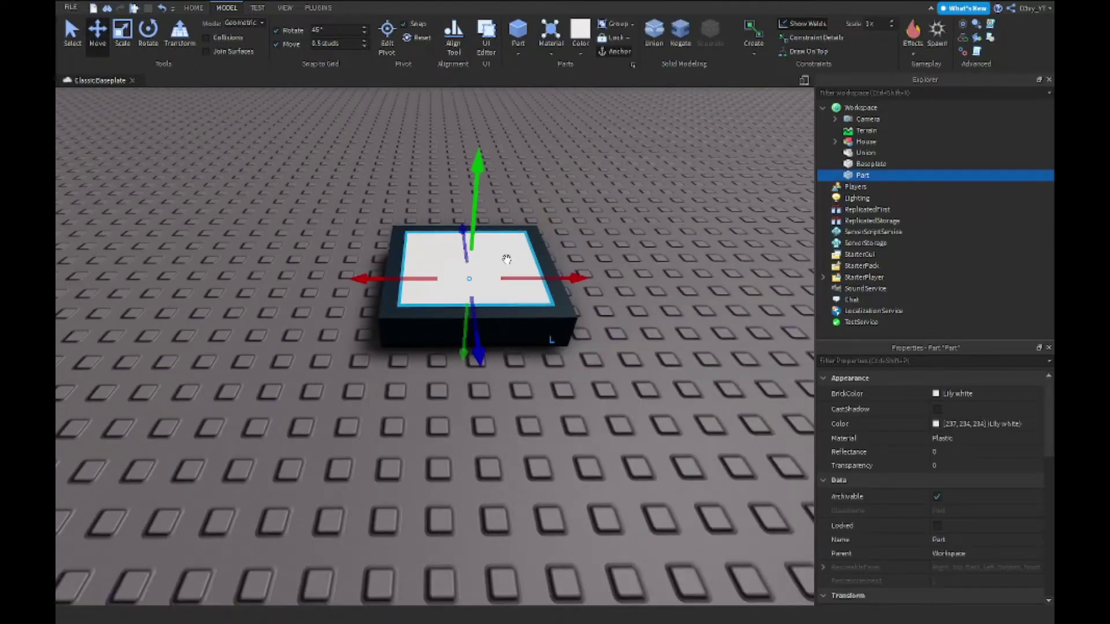
pyautogui.hotkey('ctrl', '3')
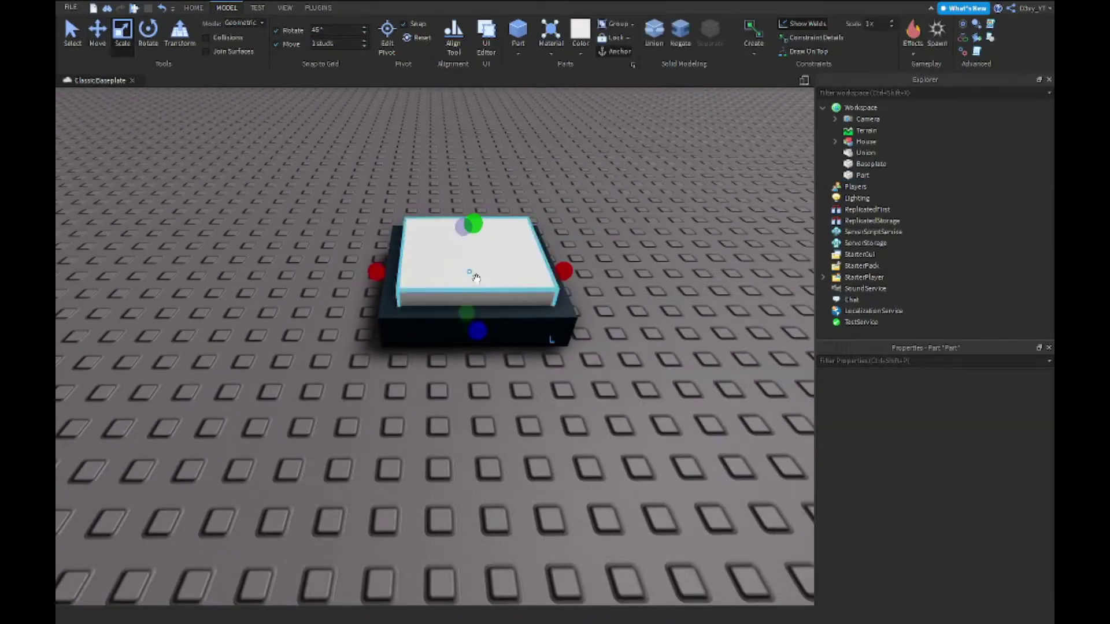
# Step: Select the white part and the black frame together and rotate them upside down
pyautogui.click(476, 279)
pyautogui.keyDown('shift'); pyautogui.click(536, 327); pyautogui.keyUp('shift')
pyautogui.hotkey('ctrl', '2')
pyautogui.hotkey('ctrl', '4')
pyautogui.moveTo(495, 205); pyautogui.dragTo(468, 325)
# Step: Raise the flipped frame and white part well above the baseplate
pyautogui.hotkey('ctrl', '2')
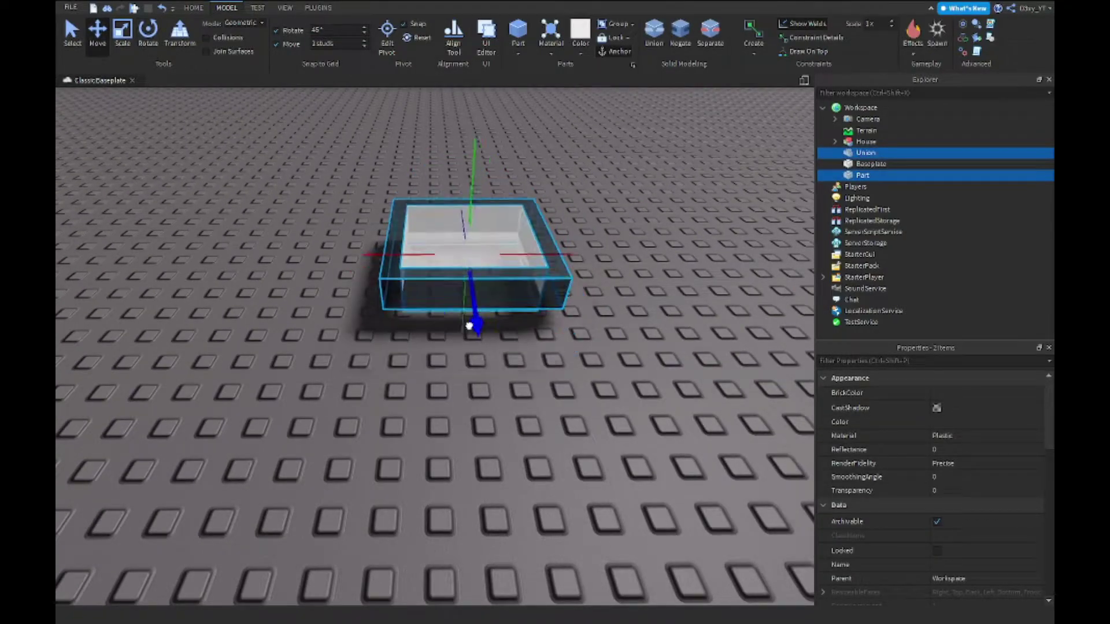
pyautogui.moveTo(474, 162); pyautogui.dragTo(476, 99)
pyautogui.moveTo(498, 228); pyautogui.dragTo(498, 228, button='right')
pyautogui.moveTo(460, 434); pyautogui.dragTo(458, 211)
pyautogui.click(532, 307)
# Step: Examine the raised light fixture from the sides, above and underneath
pyautogui.moveTo(532, 307); pyautogui.dragTo(532, 308, button='right')
pyautogui.press('s')
pyautogui.press('w')
pyautogui.press('s')
pyautogui.moveTo(488, 372); pyautogui.dragTo(488, 372, button='right')
pyautogui.press('w')
pyautogui.press('s')
pyautogui.press('a')
pyautogui.press('d')
pyautogui.press('e')
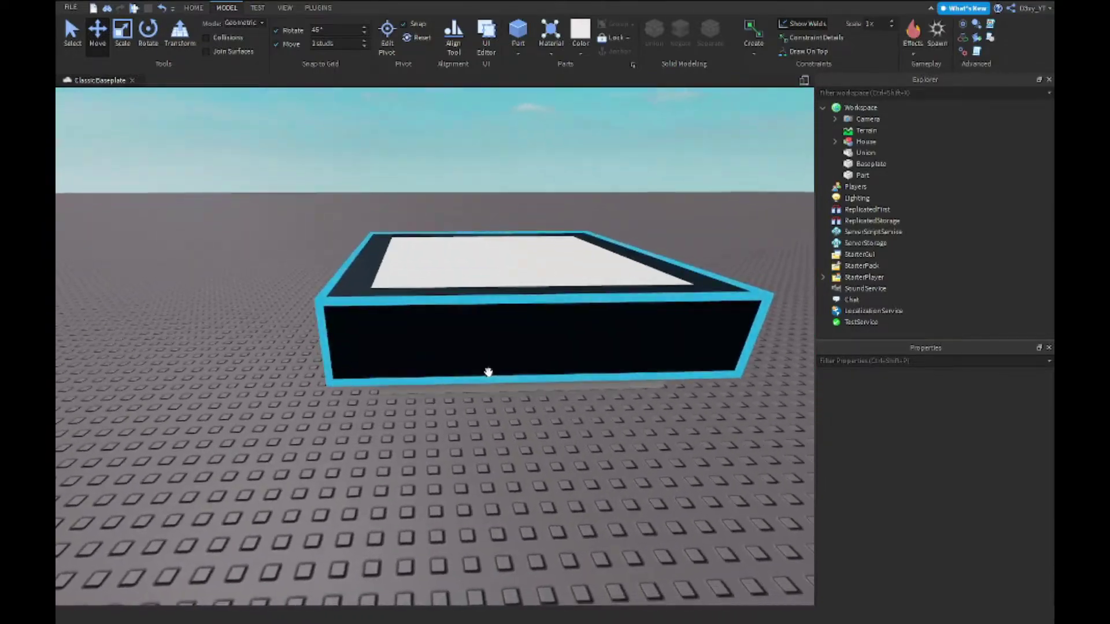
pyautogui.scroll(-3, 488, 373)
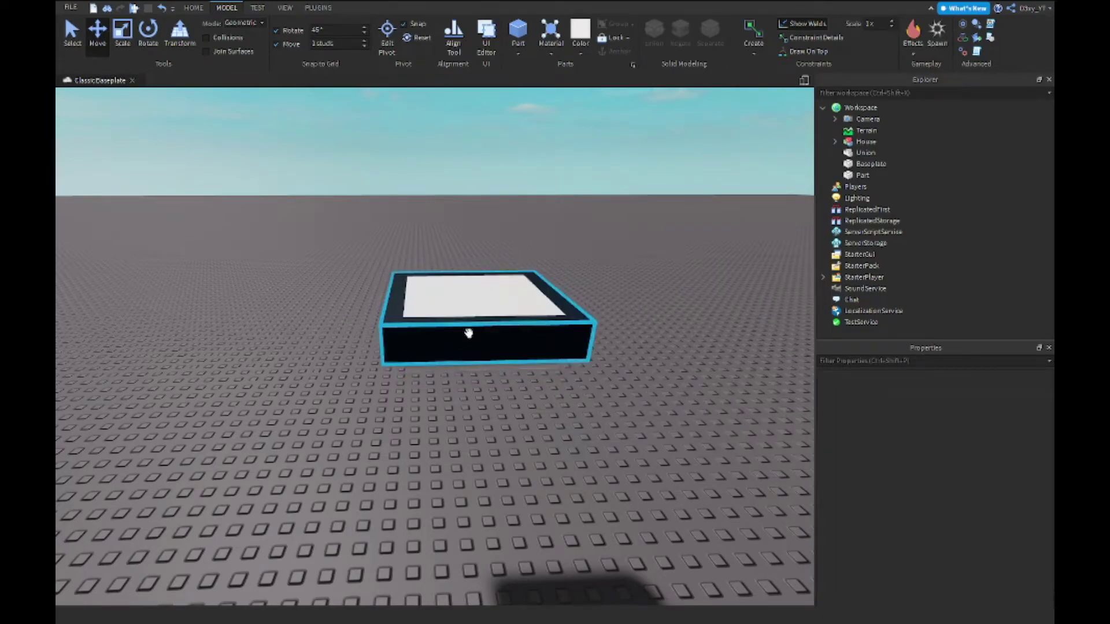
pyautogui.press('q')
pyautogui.moveTo(483, 314); pyautogui.dragTo(483, 313, button='right')
pyautogui.scroll(6, 476, 332)
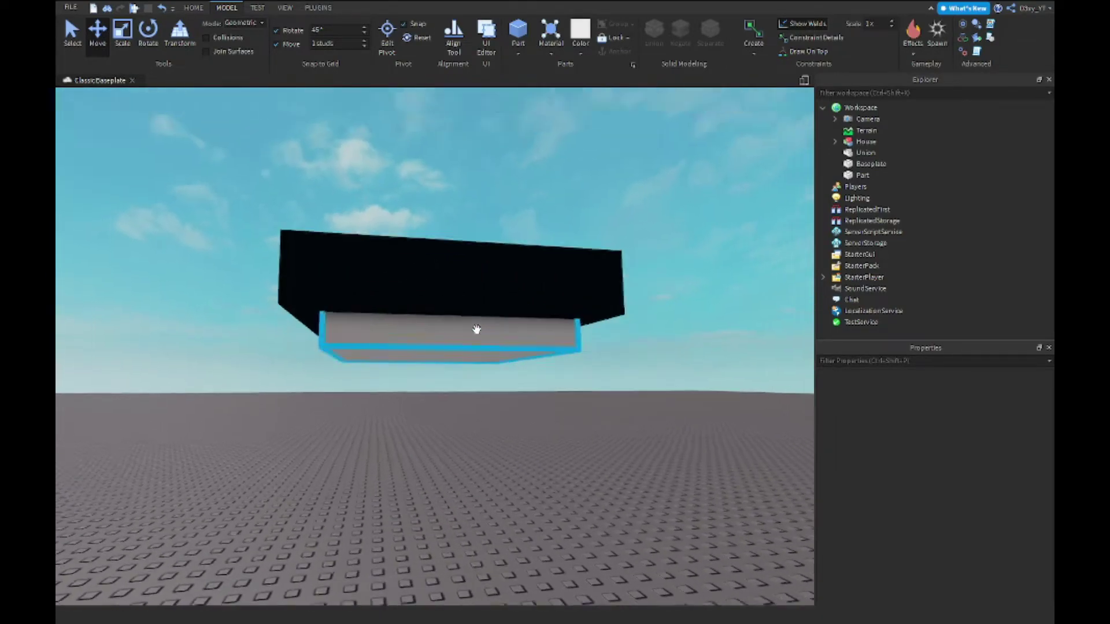
pyautogui.scroll(-5, 516, 217)
pyautogui.moveTo(407, 191); pyautogui.dragTo(407, 191, button='right')
pyautogui.press('a')
pyautogui.click(454, 334)
pyautogui.scroll(-6, 486, 341)
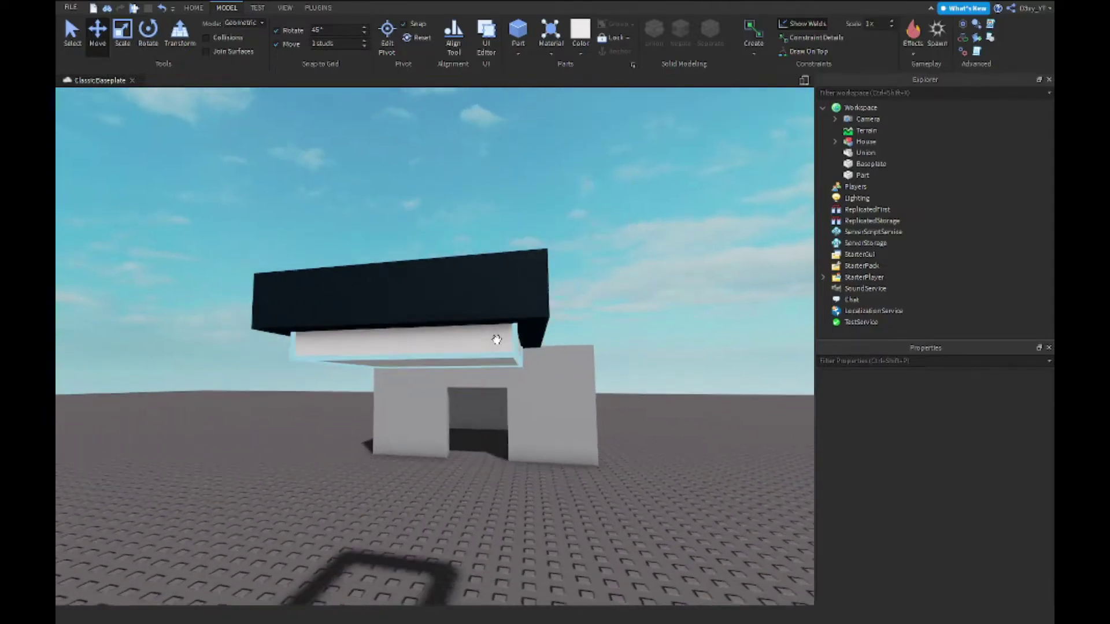
# Step: Rename the white part of the fixture as Light and keep it selected
pyautogui.click(494, 296)
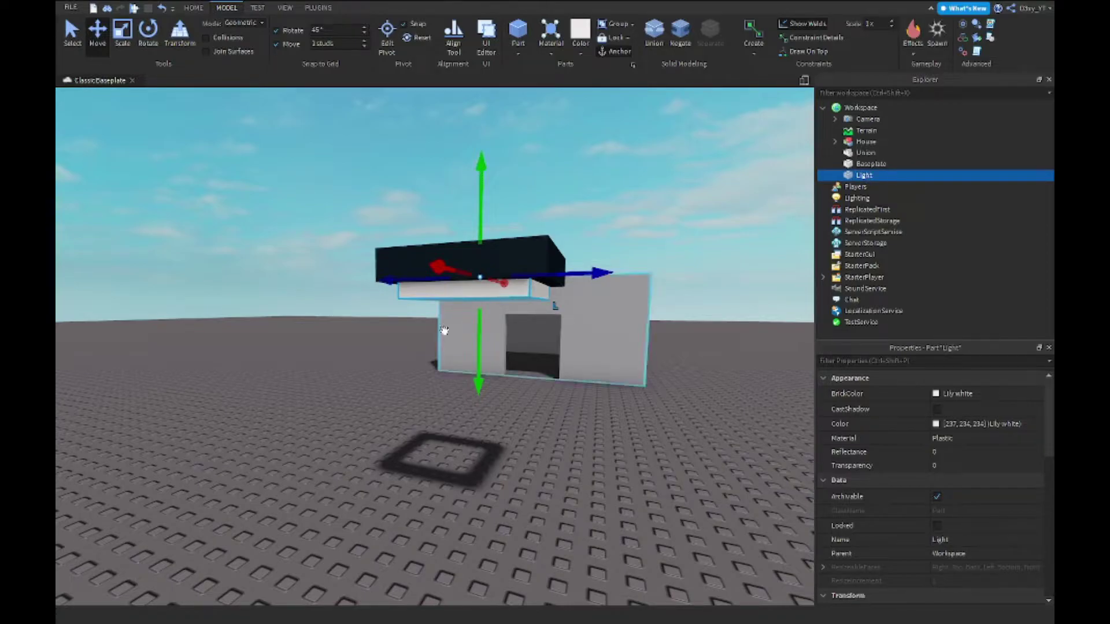
pyautogui.click(551, 414)
pyautogui.click(511, 300)
pyautogui.click(510, 292)
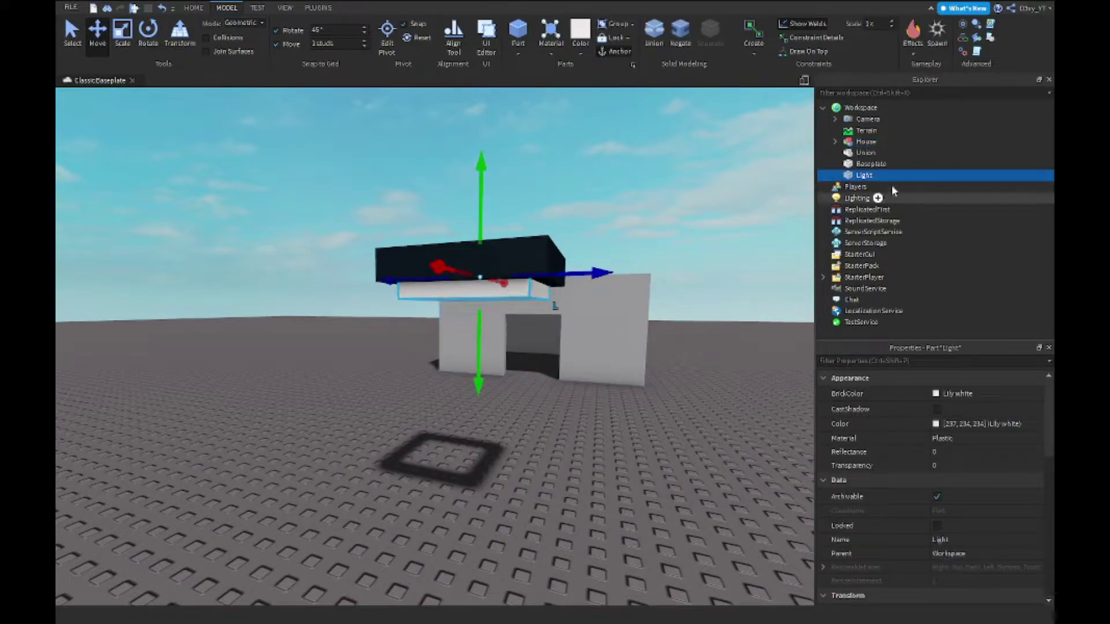
# Step: Add a PointLight to the Light part and set its brightness to 5.86
pyautogui.click(881, 176)
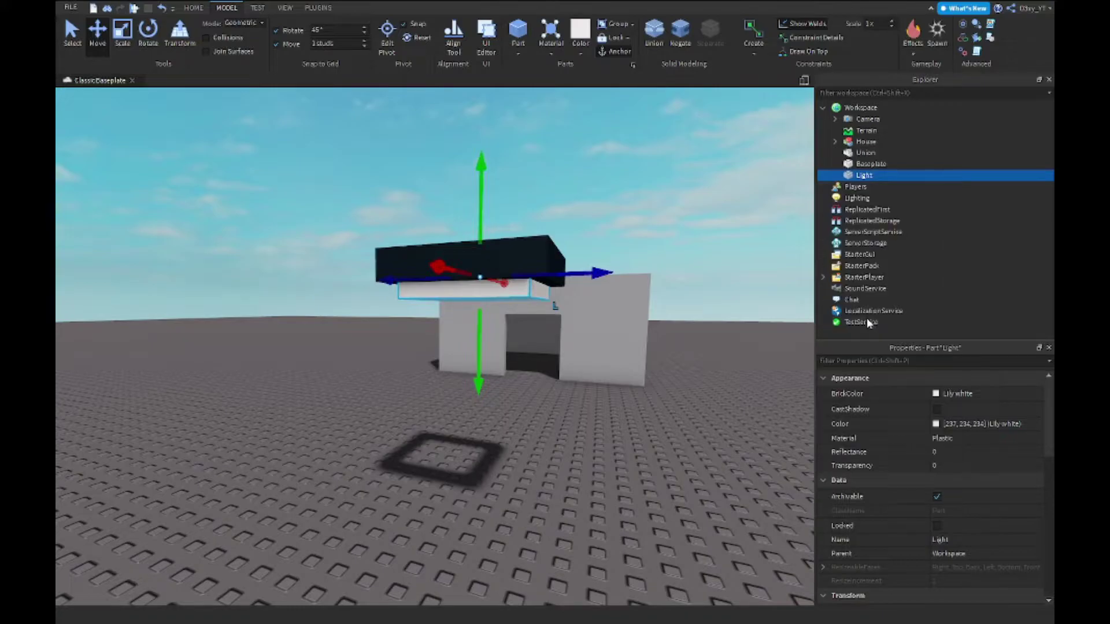
pyautogui.click(866, 316)
pyautogui.click(866, 186)
pyautogui.moveTo(640, 278); pyautogui.dragTo(639, 277, button='right')
pyautogui.press('d')
pyautogui.click(952, 394)
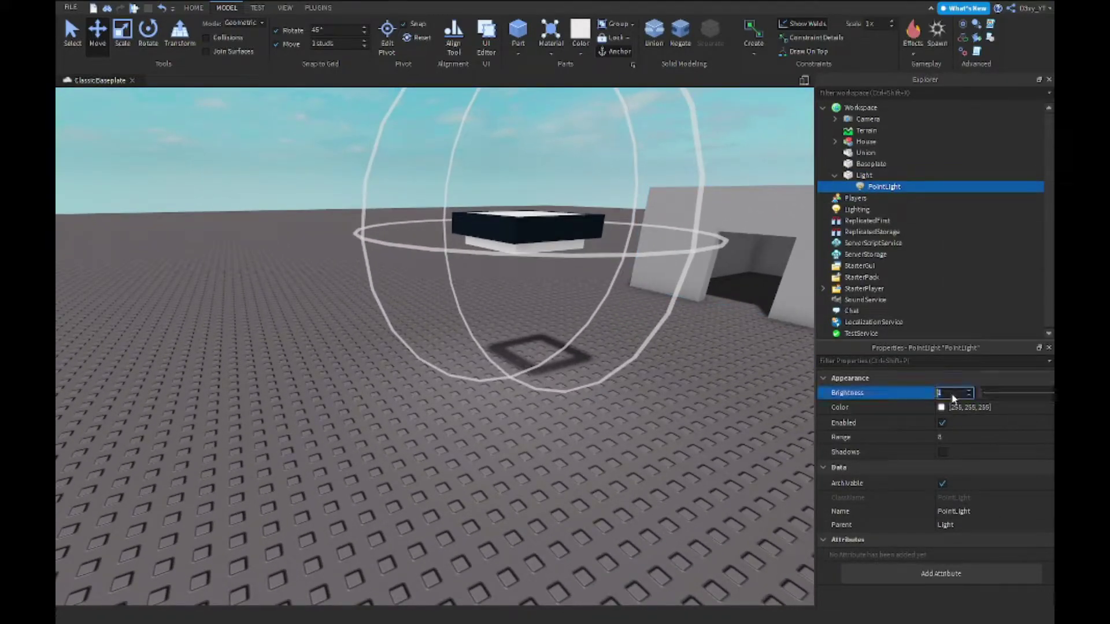
pyautogui.moveTo(980, 393)
pyautogui.mouseDown()
pyautogui.moveTo(1027, 392)
pyautogui.moveTo(988, 396)
pyautogui.mouseUp()
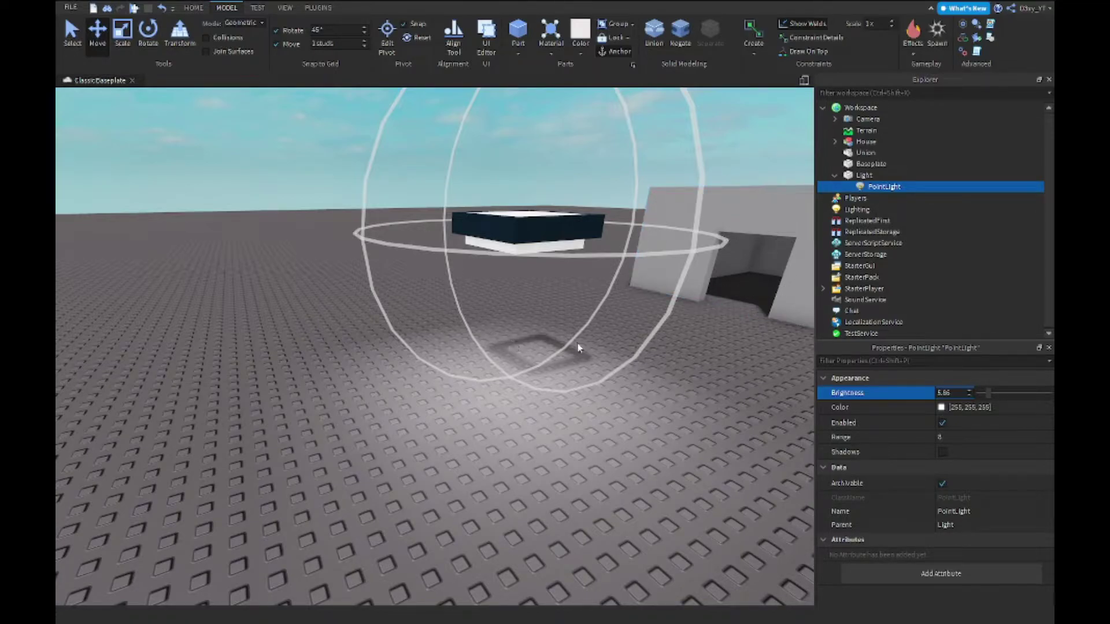
# Step: Try ranges of 9 and 15 for the PointLight and set its range to 12
pyautogui.click(953, 437)
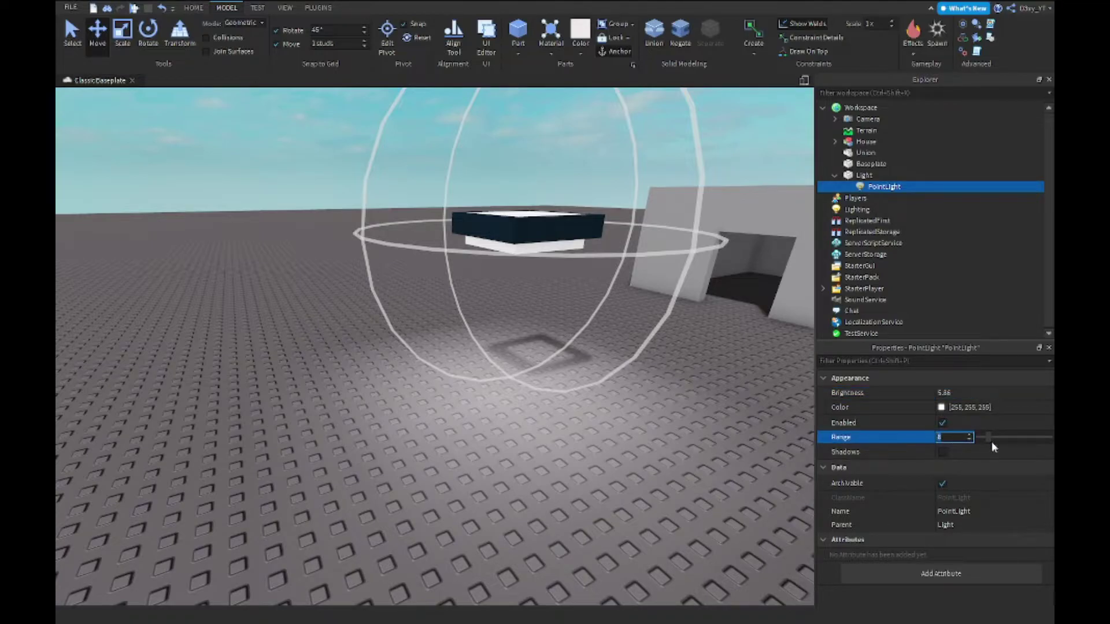
pyautogui.moveTo(987, 441); pyautogui.dragTo(990, 446)
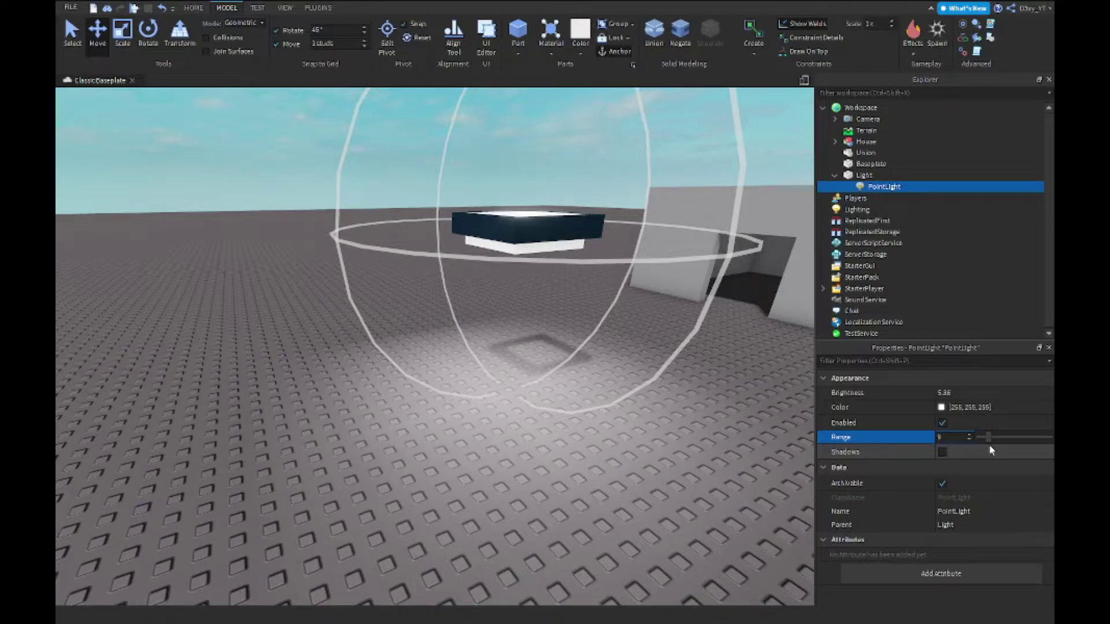
pyautogui.moveTo(990, 443)
pyautogui.mouseDown()
pyautogui.moveTo(1028, 435)
pyautogui.moveTo(989, 438)
pyautogui.mouseUp()
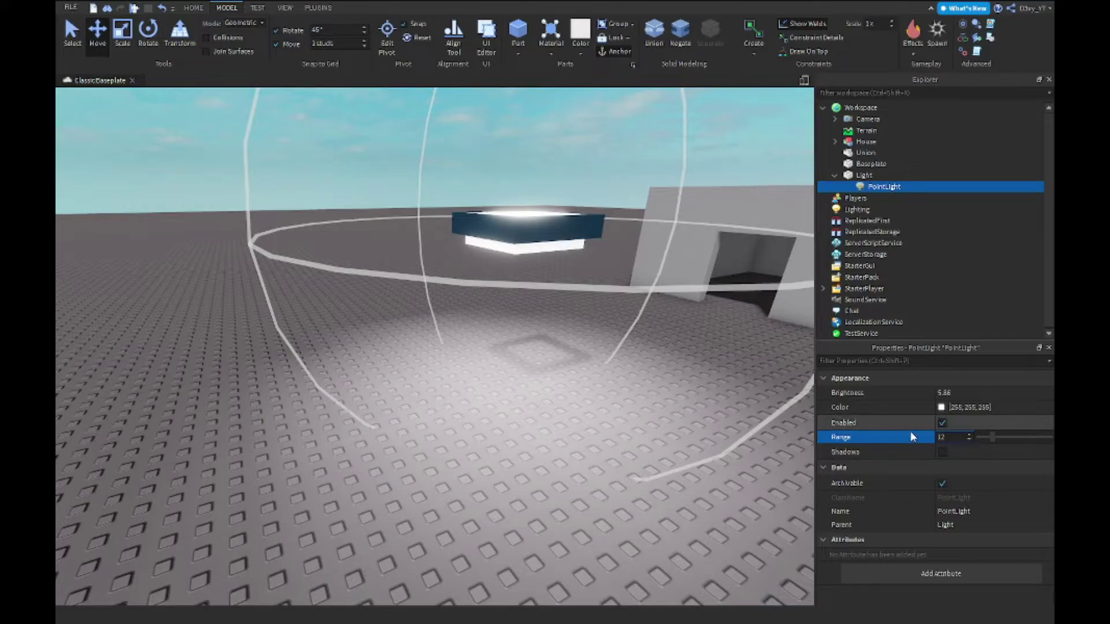
pyautogui.moveTo(1009, 442)
pyautogui.mouseDown()
pyautogui.moveTo(1040, 437)
pyautogui.moveTo(996, 437)
pyautogui.mouseUp()
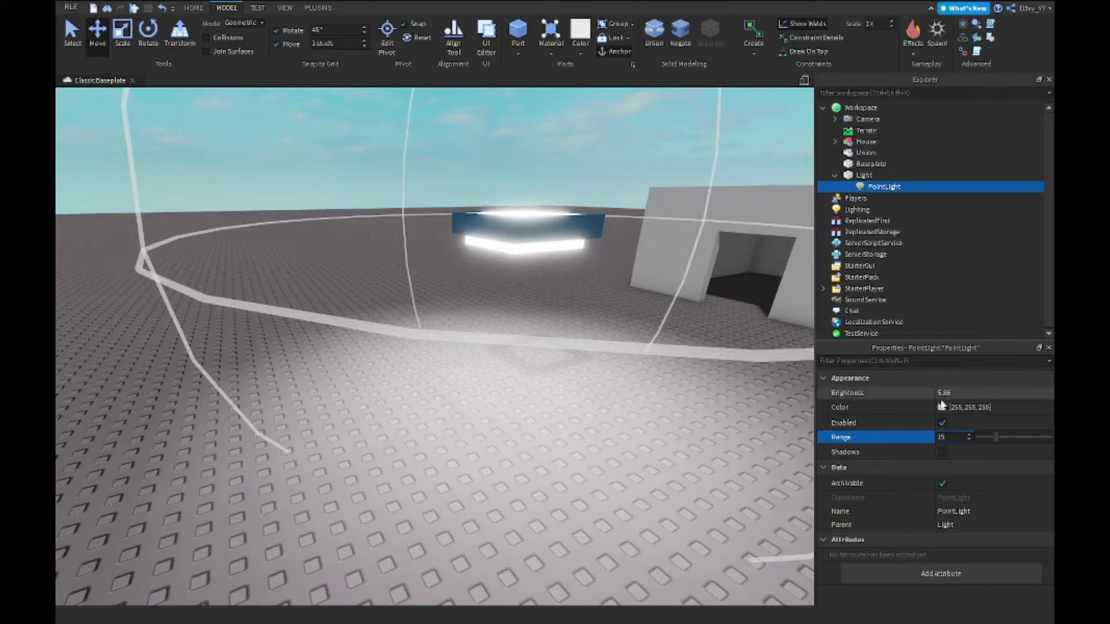
pyautogui.click(997, 437)
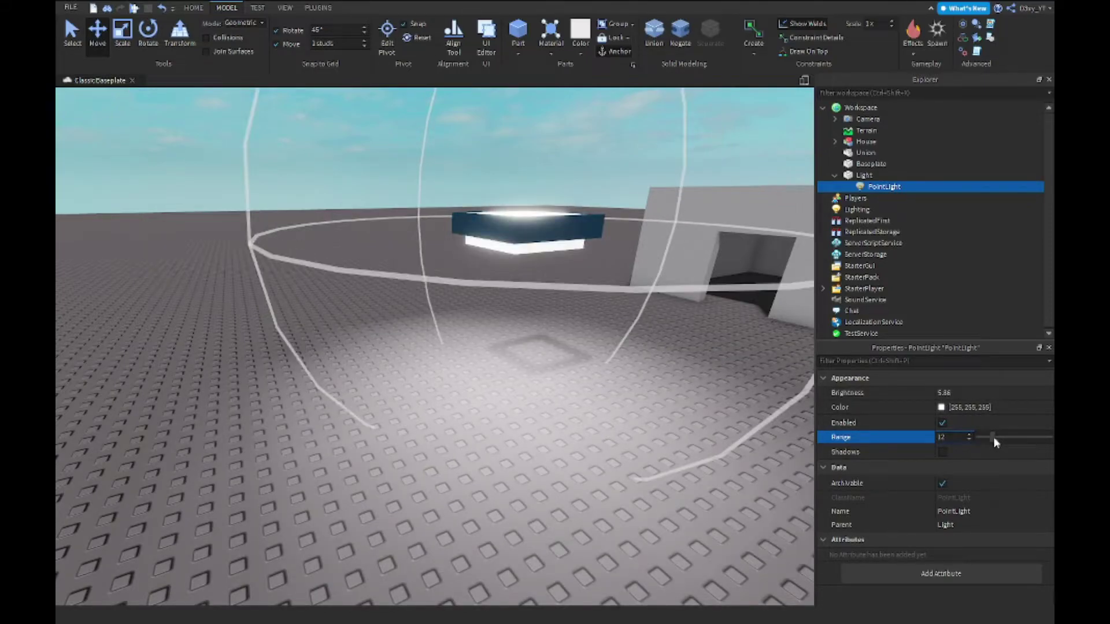
# Step: Set the PointLight's range to 9
pyautogui.moveTo(993, 439); pyautogui.dragTo(991, 439)
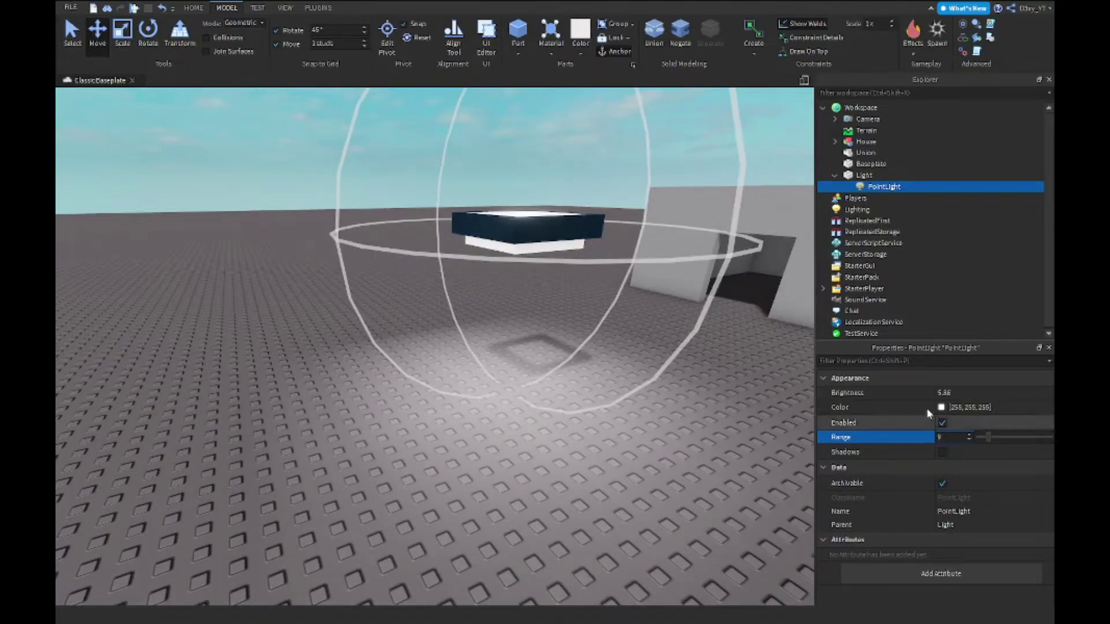
pyautogui.click(759, 425)
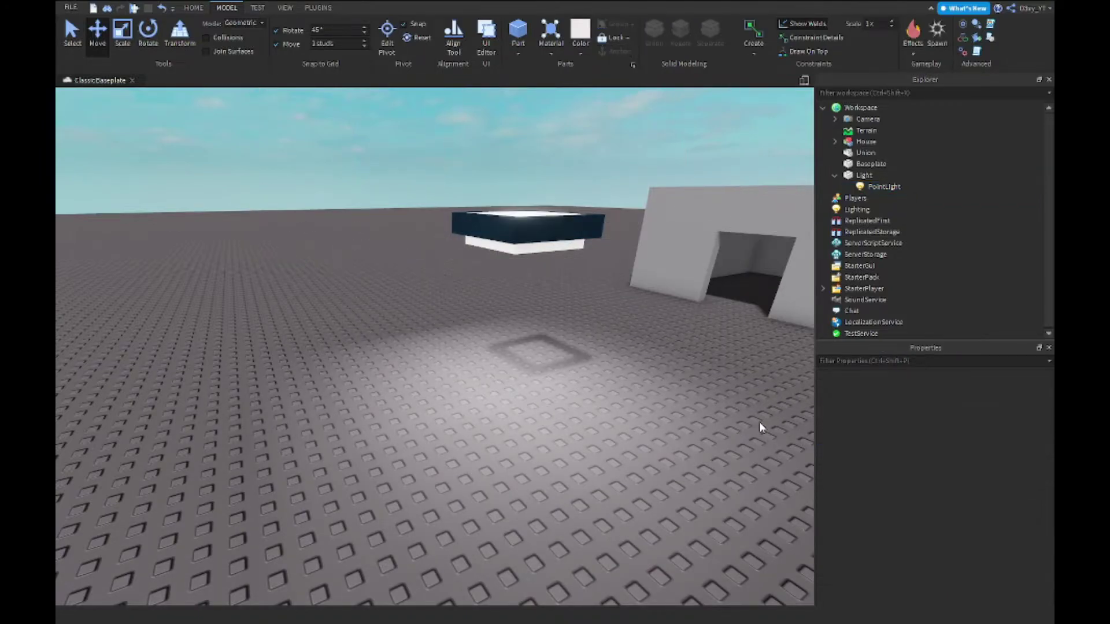
# Step: Try green (85, 255, 0) and lavender (170, 170, 255) as the PointLight's colour
pyautogui.click(867, 187)
pyautogui.click(943, 407)
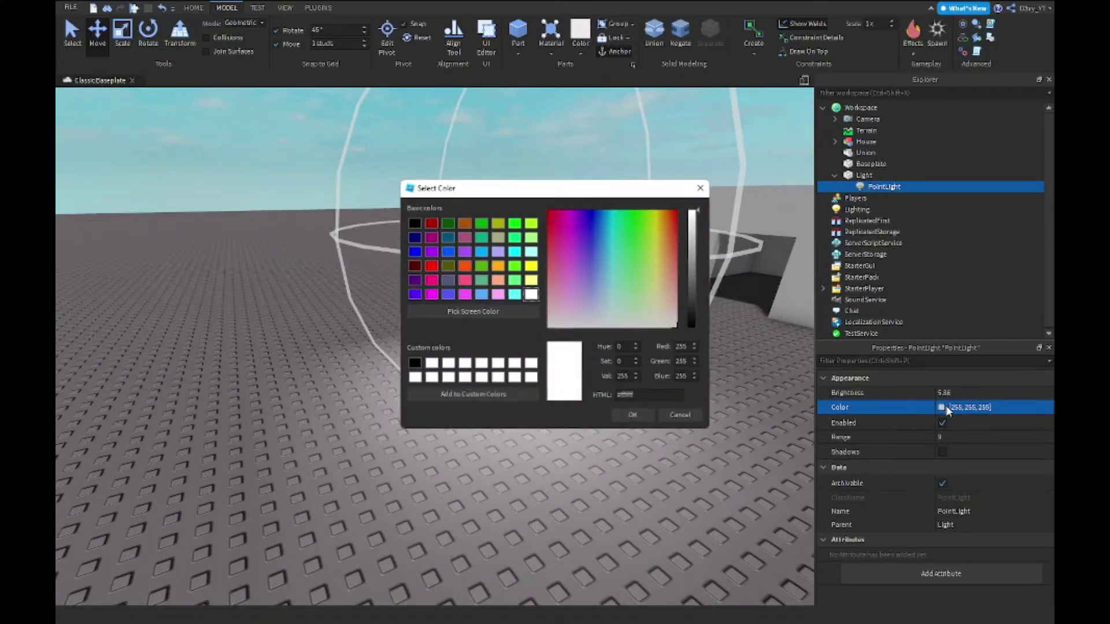
pyautogui.click(512, 279)
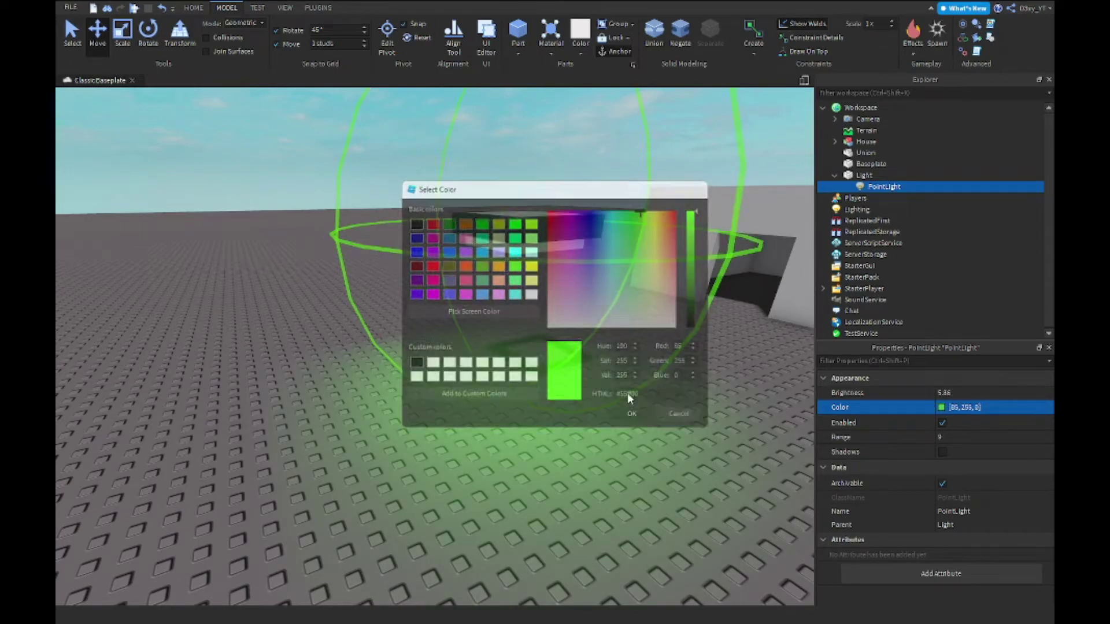
pyautogui.click(632, 415)
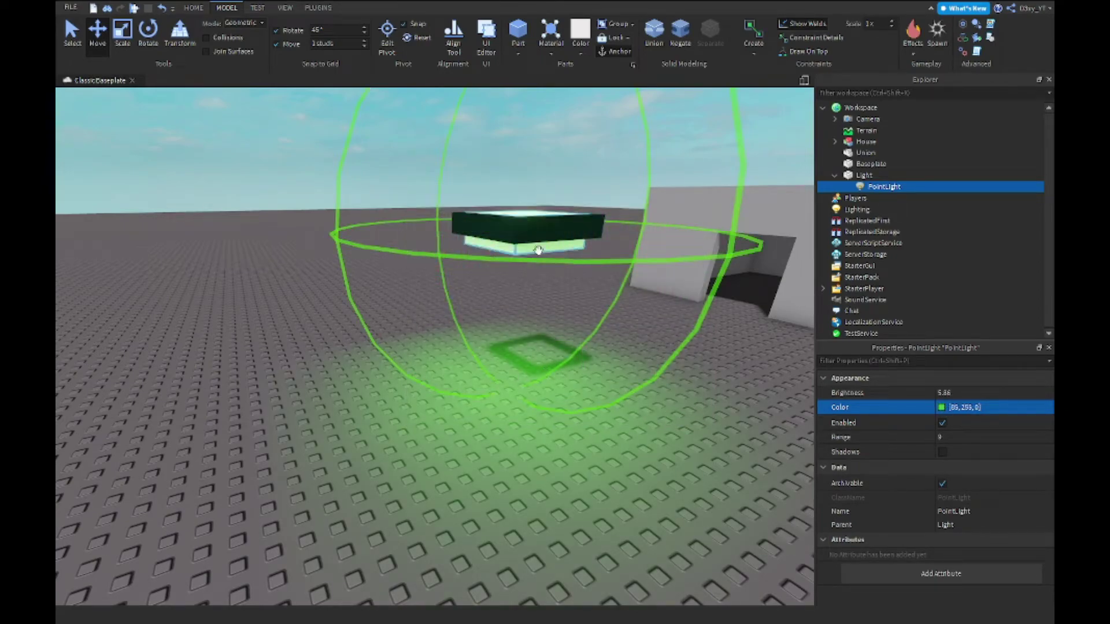
pyautogui.click(942, 408)
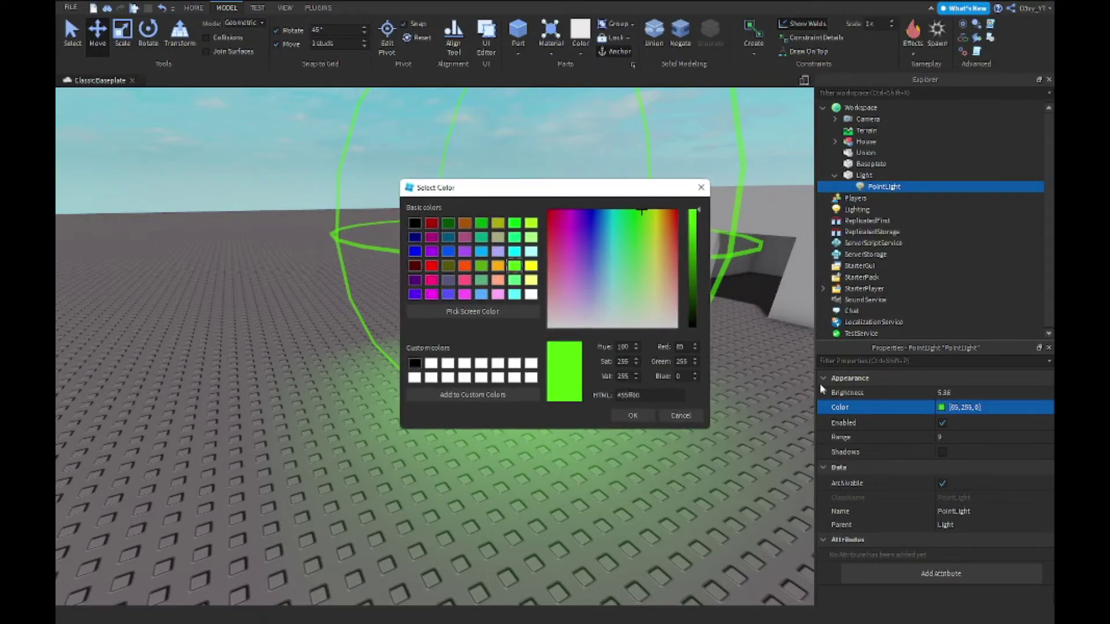
pyautogui.click(496, 252)
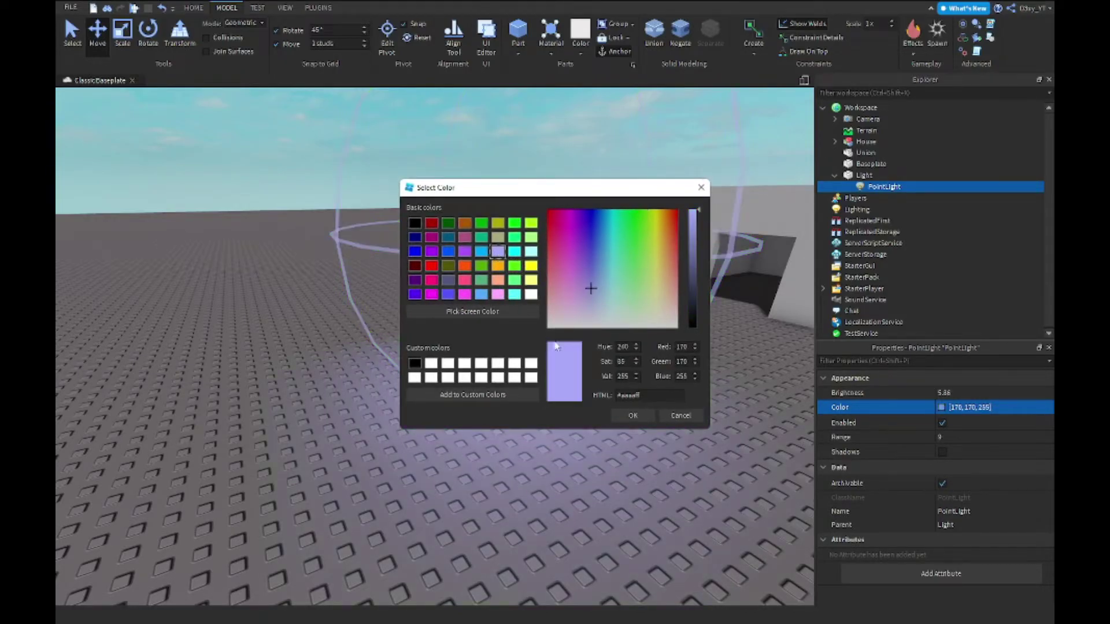
pyautogui.click(637, 417)
# Step: Try purple (156, 106, 255) as the PointLight's colour and view the fixture from another side
pyautogui.click(942, 408)
pyautogui.moveTo(648, 276); pyautogui.dragTo(583, 258)
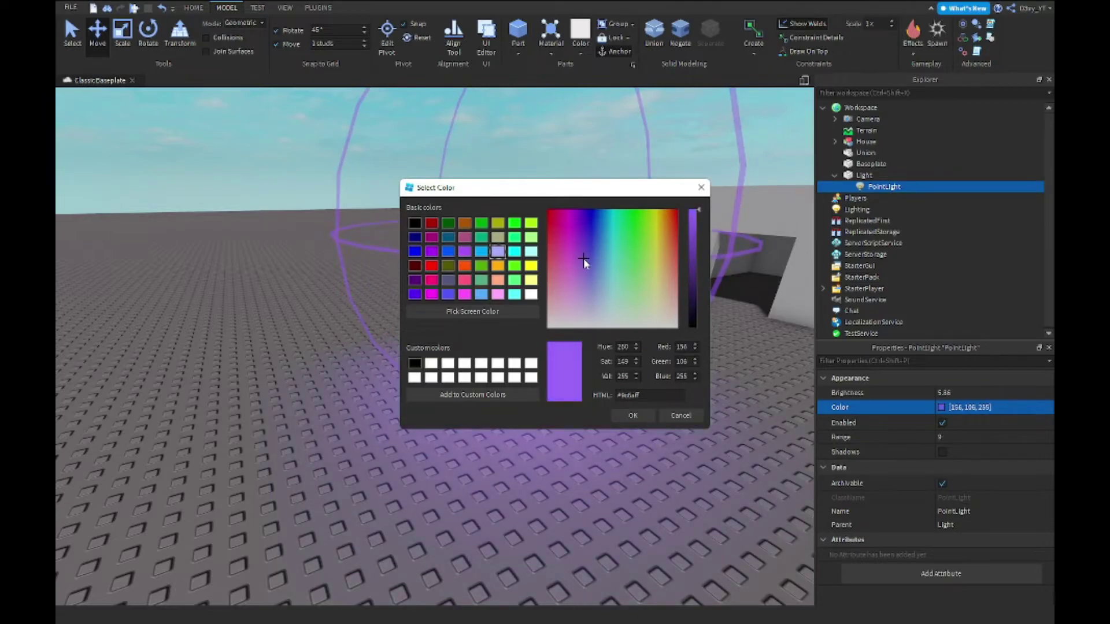
pyautogui.click(615, 414)
pyautogui.scroll(5, 630, 412)
pyautogui.moveTo(630, 413); pyautogui.dragTo(631, 413, button='right')
pyautogui.press('f')
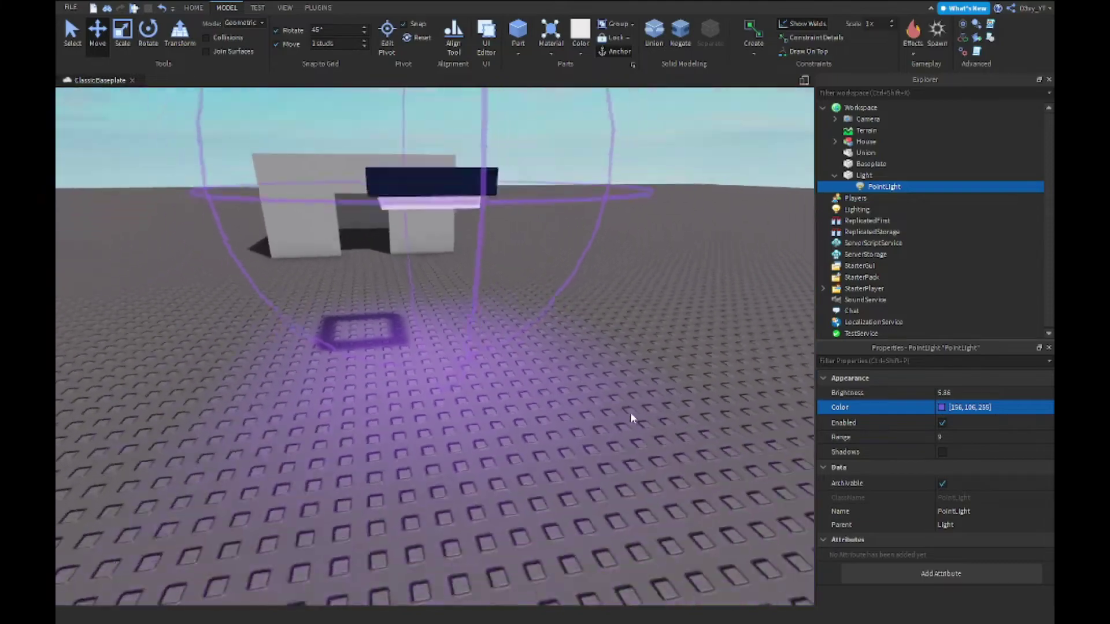
# Step: Set the PointLight's colour back to white using a custom colour swatch
pyautogui.click(942, 407)
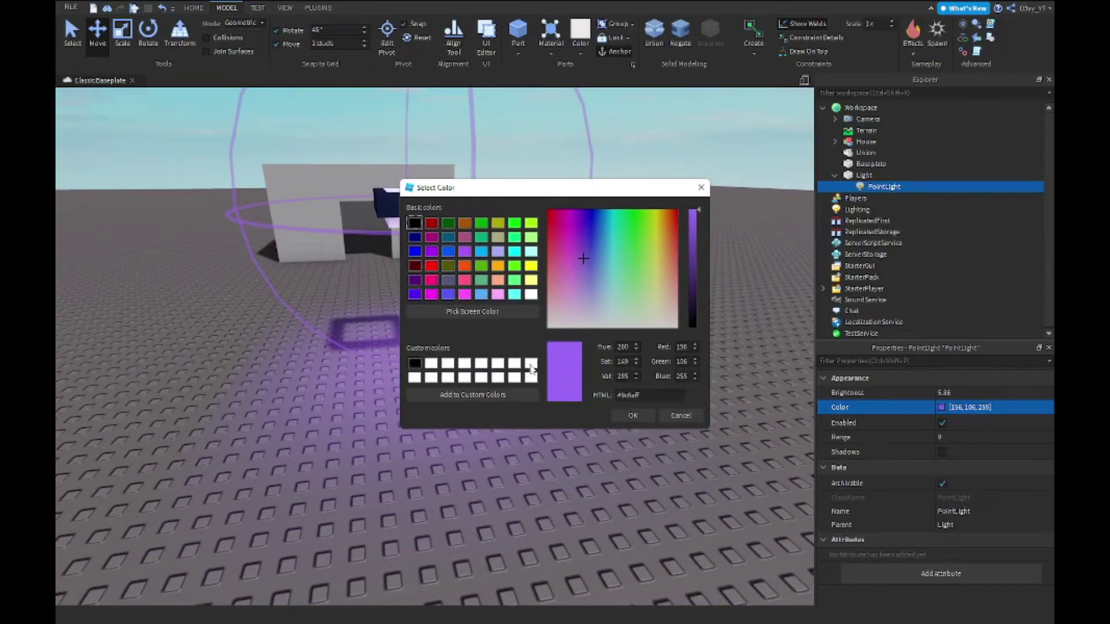
pyautogui.click(529, 364)
pyautogui.click(625, 419)
pyautogui.click(558, 395)
# Step: Group the black frame and the light part into one model and rename the model Light
pyautogui.moveTo(557, 395)
pyautogui.mouseDown(button='right')
pyautogui.moveTo(613, 388)
pyautogui.moveTo(559, 384)
pyautogui.mouseUp(button='right')
pyautogui.press('a')
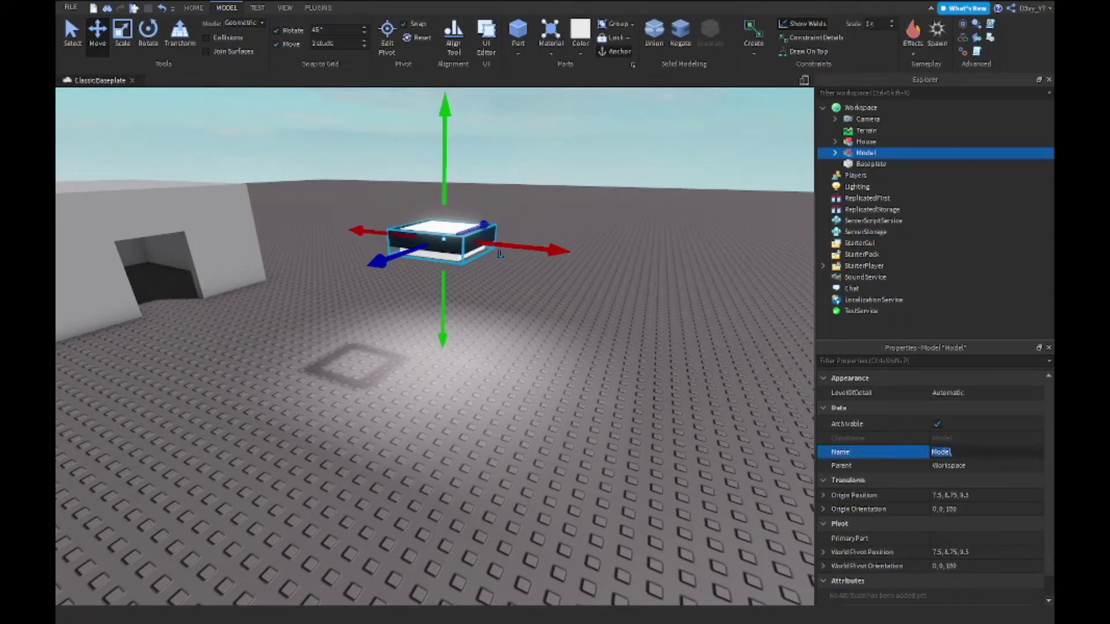
pyautogui.press('a')
pyautogui.moveTo(635, 309); pyautogui.dragTo(627, 304, button='right')
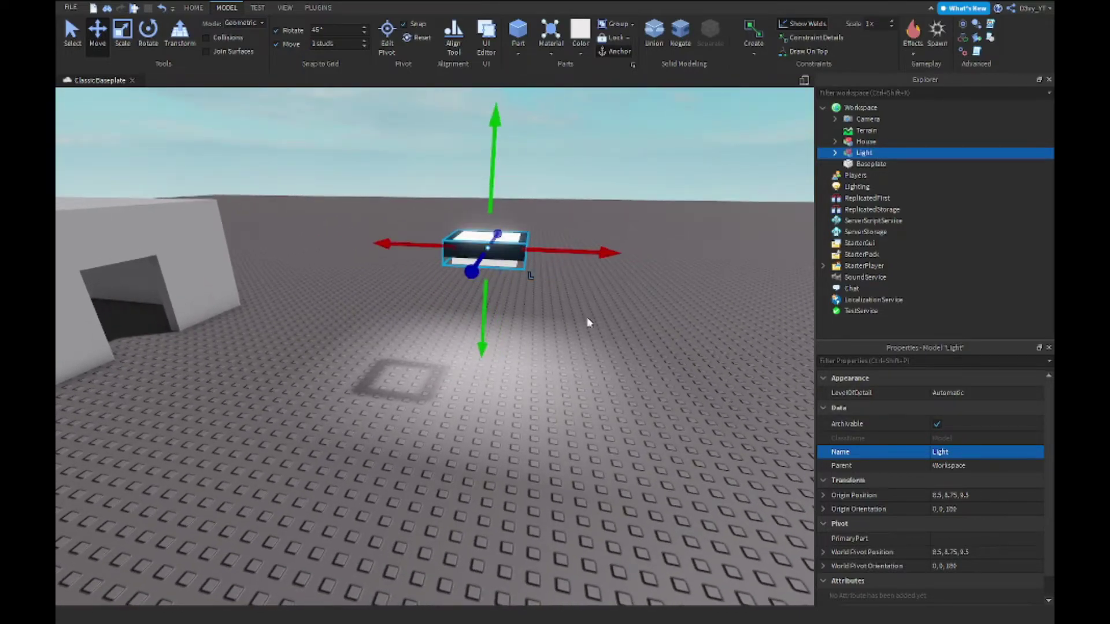
# Step: Start a playtest and walk the avatar past the light fixture into the house
pyautogui.press('F5')
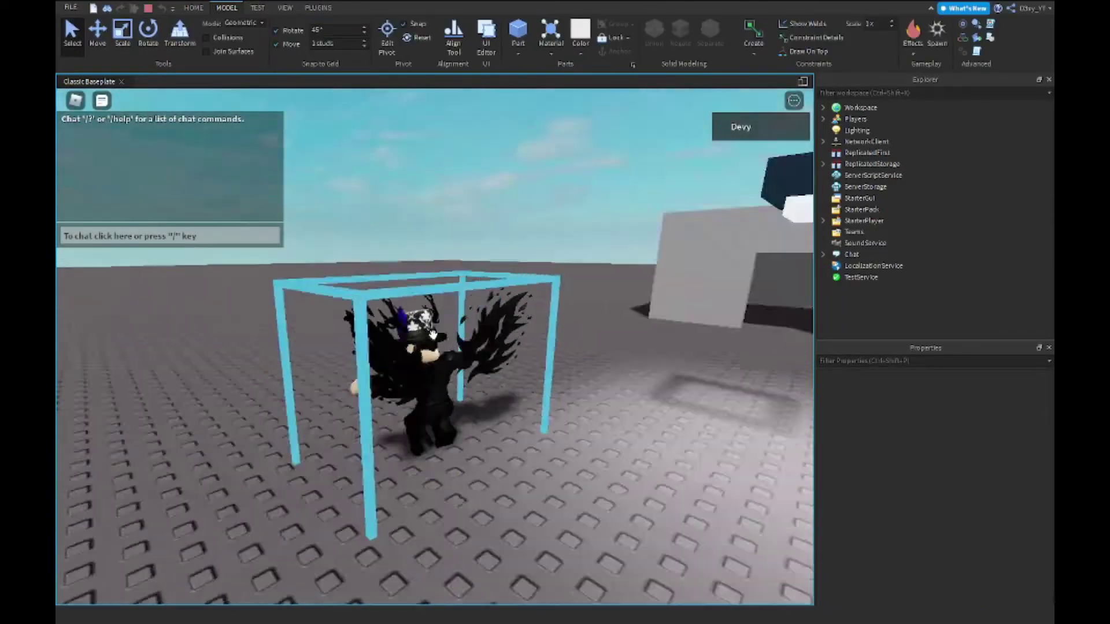
pyautogui.press('w')
pyautogui.moveTo(433, 335)
pyautogui.mouseDown(button='right')
pyautogui.moveTo(572, 335)
pyautogui.moveTo(435, 324)
pyautogui.moveTo(435, 346)
pyautogui.mouseUp(button='right')
pyautogui.scroll(5, 435, 318)
pyautogui.press('w')
pyautogui.scroll(-4, 435, 346)
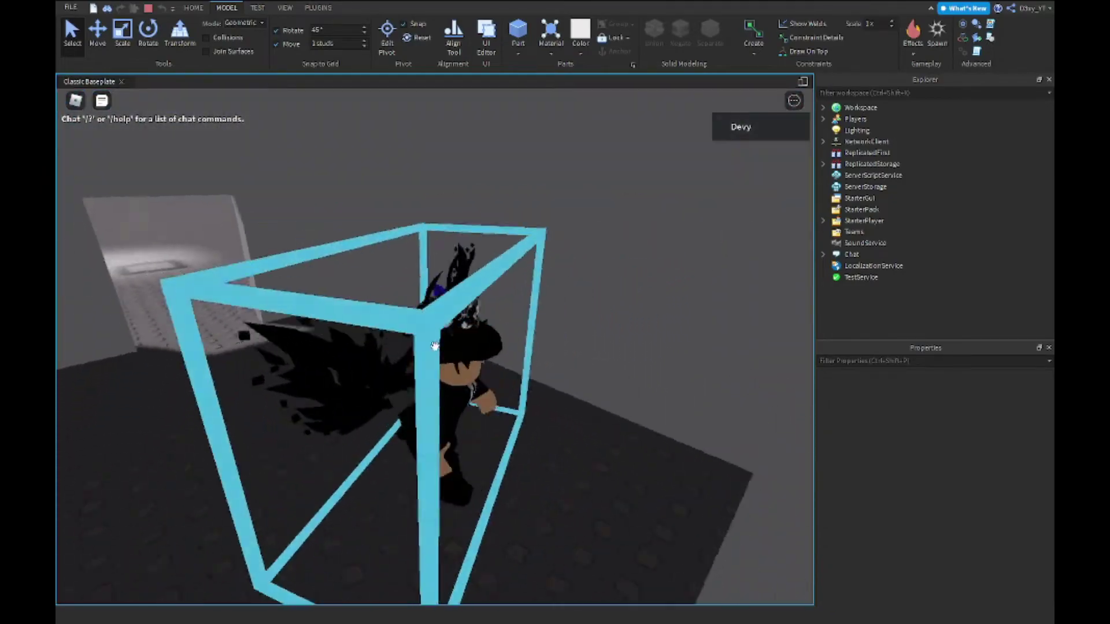
# Step: Examine the house's unlit interior and the fixture outside from the avatar's view, and end the playtest
pyautogui.scroll(-3, 435, 346)
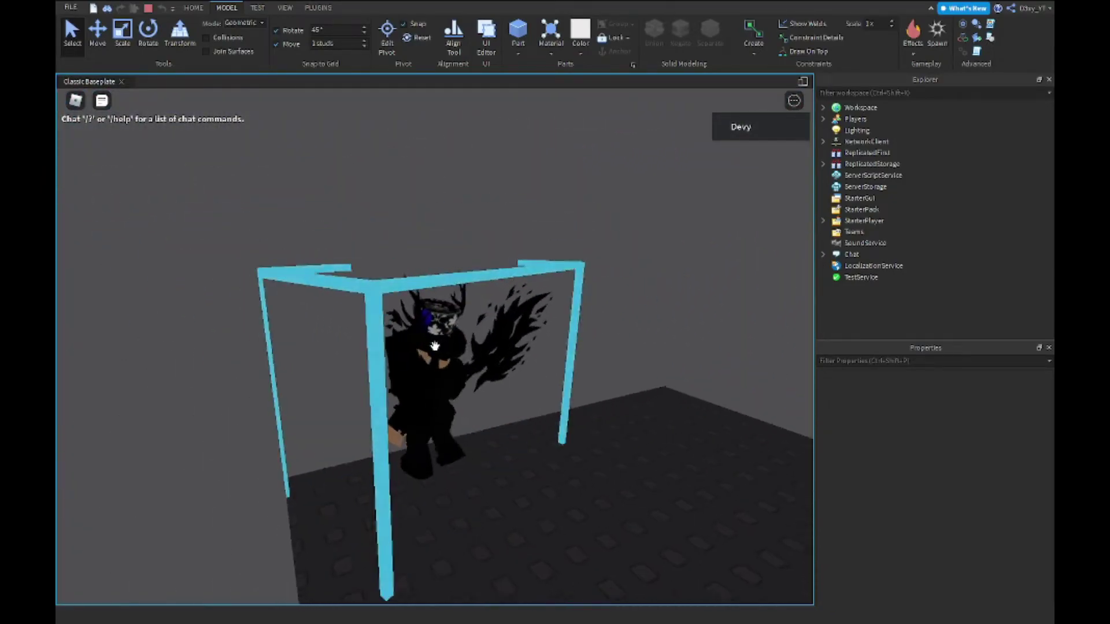
pyautogui.scroll(5, 366, 276)
pyautogui.moveTo(367, 276); pyautogui.dragTo(366, 275, button='right')
pyautogui.scroll(3, 366, 276)
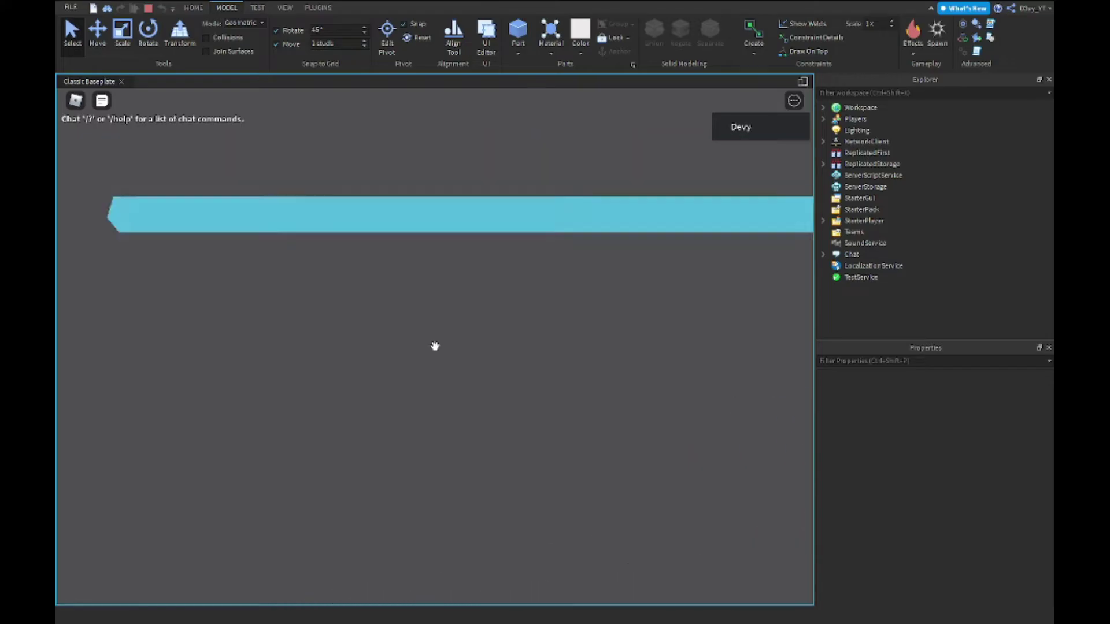
pyautogui.scroll(-3, 434, 346)
pyautogui.moveTo(472, 316); pyautogui.dragTo(444, 299, button='right')
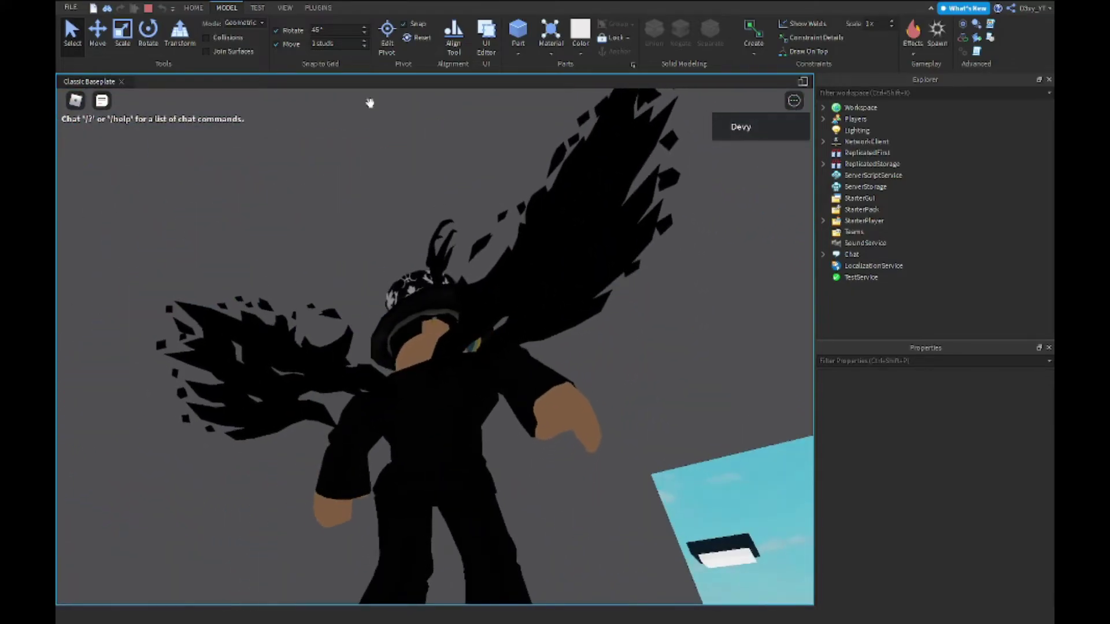
pyautogui.scroll(3, 423, 235)
pyautogui.press('w')
pyautogui.scroll(-3, 435, 346)
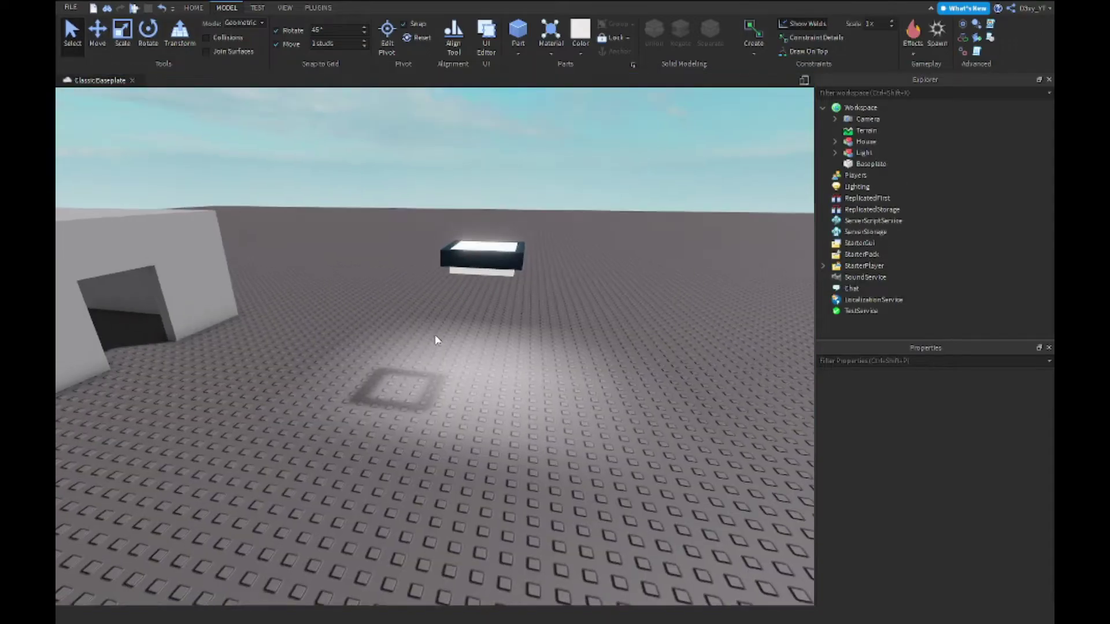
# Step: Move the Light model into the house and place it against the ceiling
pyautogui.moveTo(435, 339); pyautogui.dragTo(458, 311, button='right')
pyautogui.click(459, 310)
pyautogui.press('w')
pyautogui.press('f')
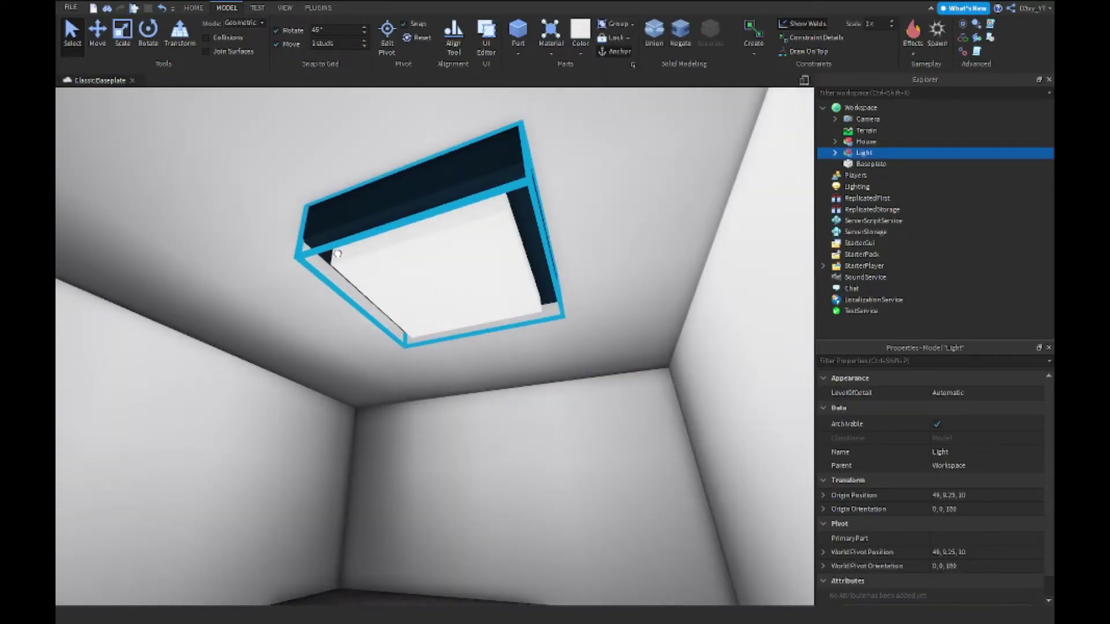
pyautogui.moveTo(338, 253); pyautogui.dragTo(332, 293)
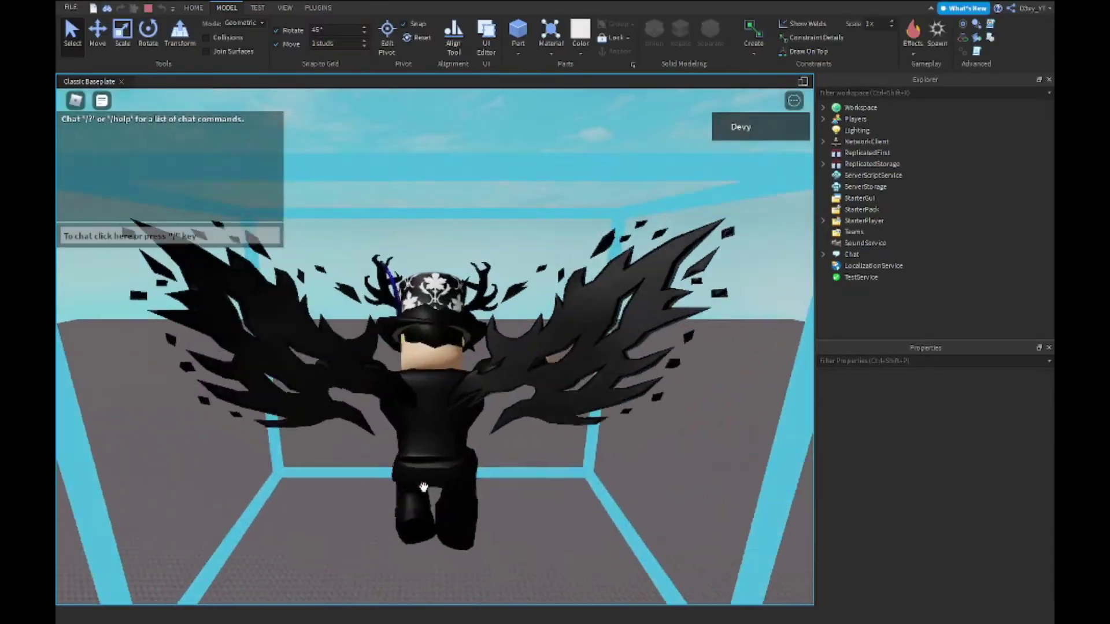
# Step: Playtest the place and walk into the house to examine the ceiling-mounted light
pyautogui.scroll(5, 422, 488)
pyautogui.press('w')
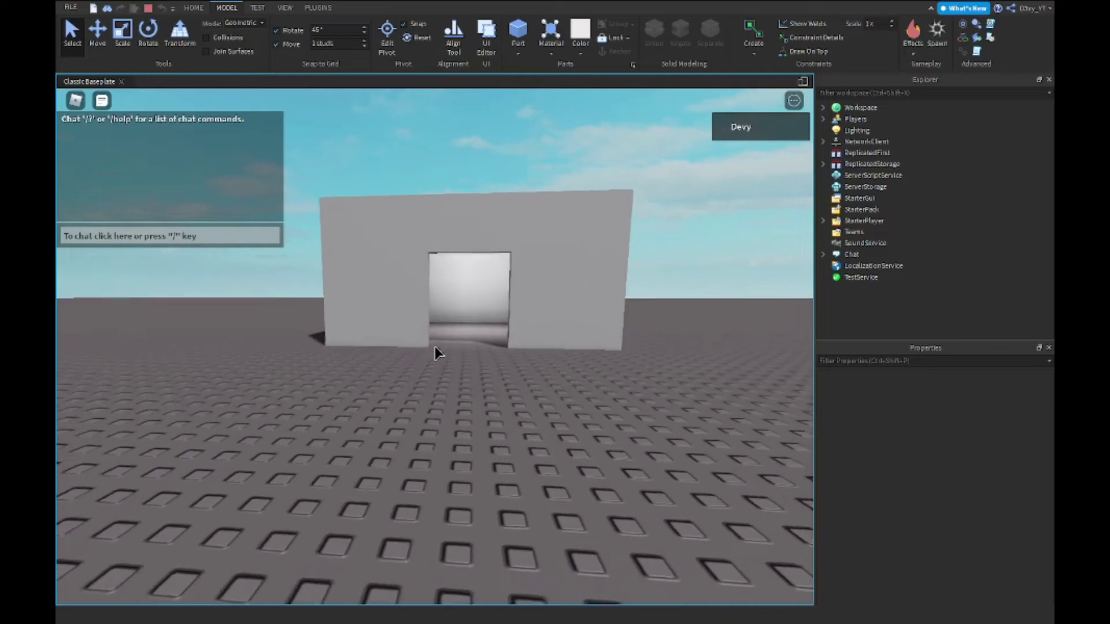
pyautogui.press('w')
pyautogui.scroll(-4, 435, 346)
pyautogui.moveTo(435, 346); pyautogui.dragTo(440, 346, button='right')
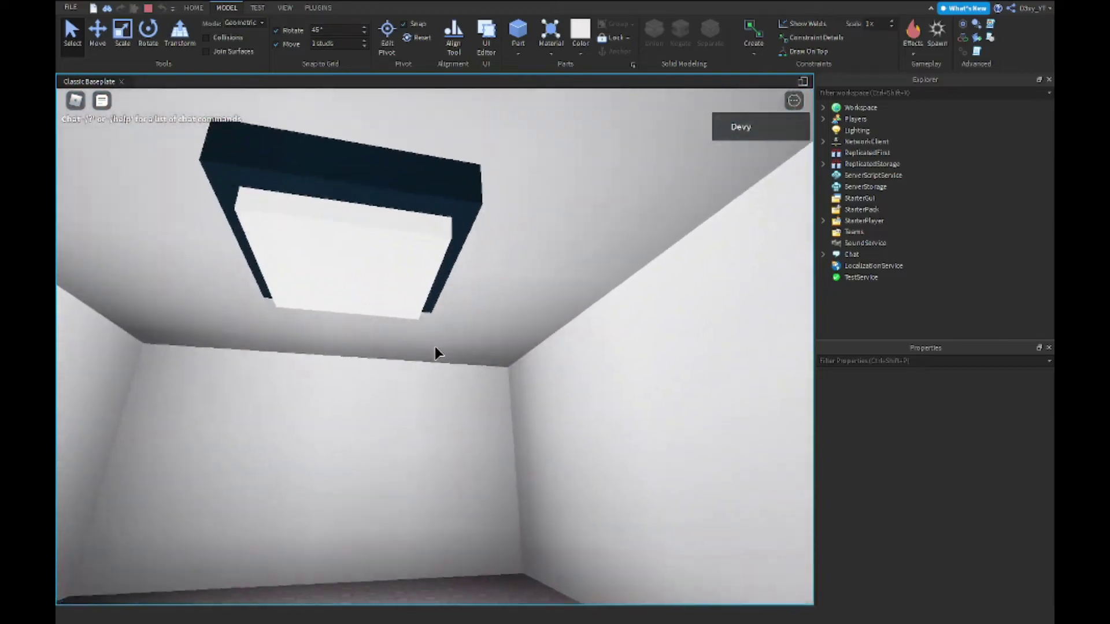
pyautogui.press('w')
pyautogui.moveTo(550, 364); pyautogui.dragTo(552, 361, button='right')
pyautogui.scroll(1, 552, 361)
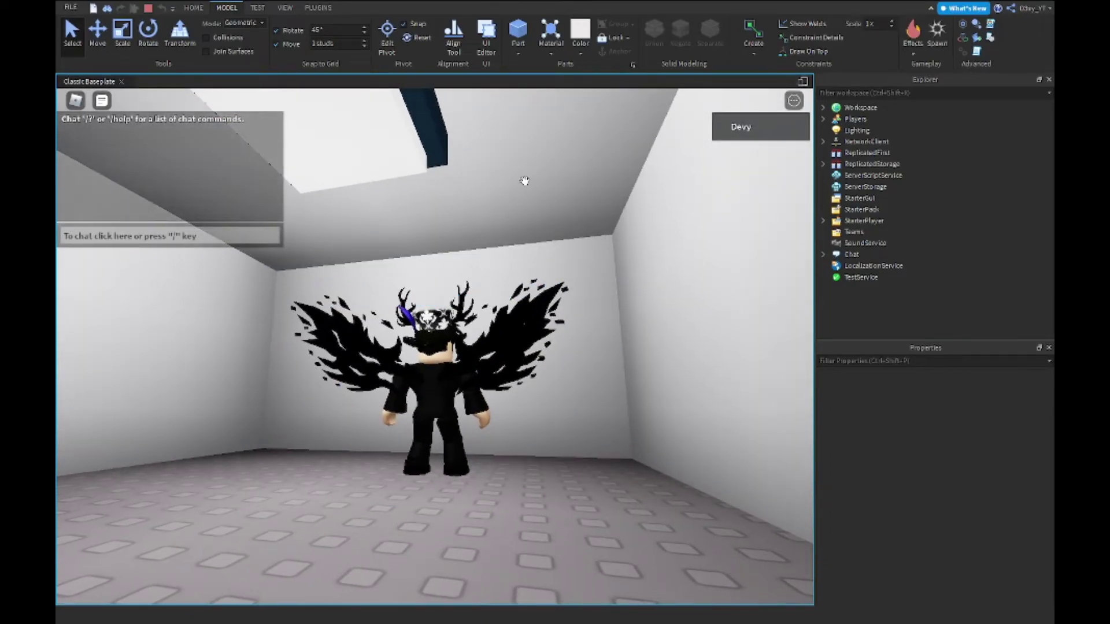
# Step: Check the lighting on the interior floor and walls, and examine the house and its roof from outside
pyautogui.moveTo(538, 213); pyautogui.dragTo(532, 214, button='right')
pyautogui.press('w')
pyautogui.scroll(4, 532, 214)
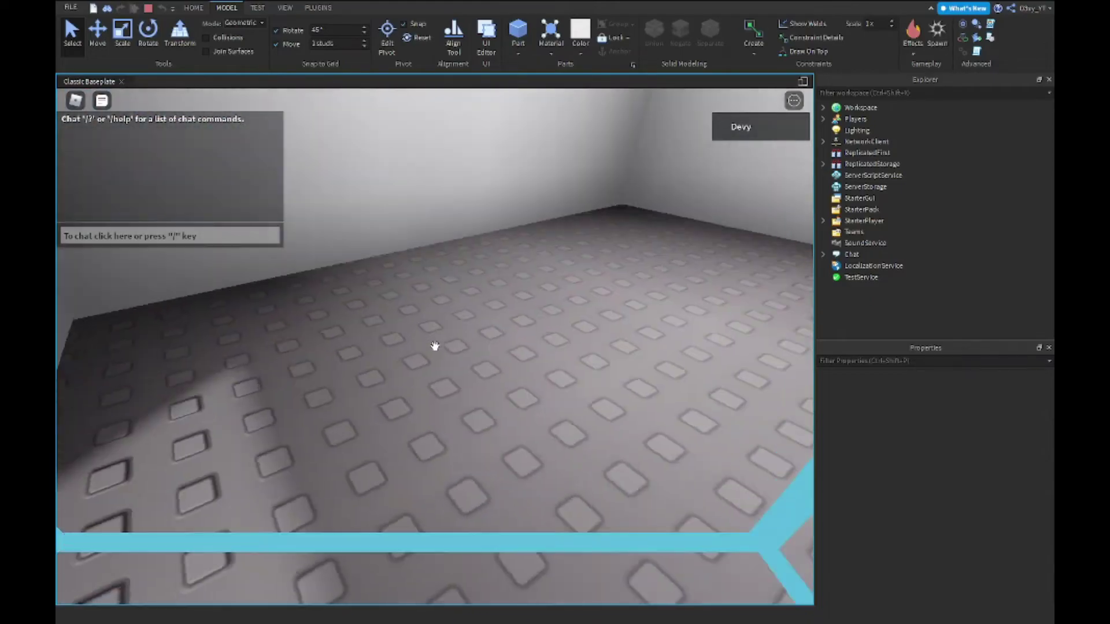
pyautogui.press('s')
pyautogui.scroll(-5, 434, 347)
pyautogui.moveTo(435, 346); pyautogui.dragTo(435, 346, button='right')
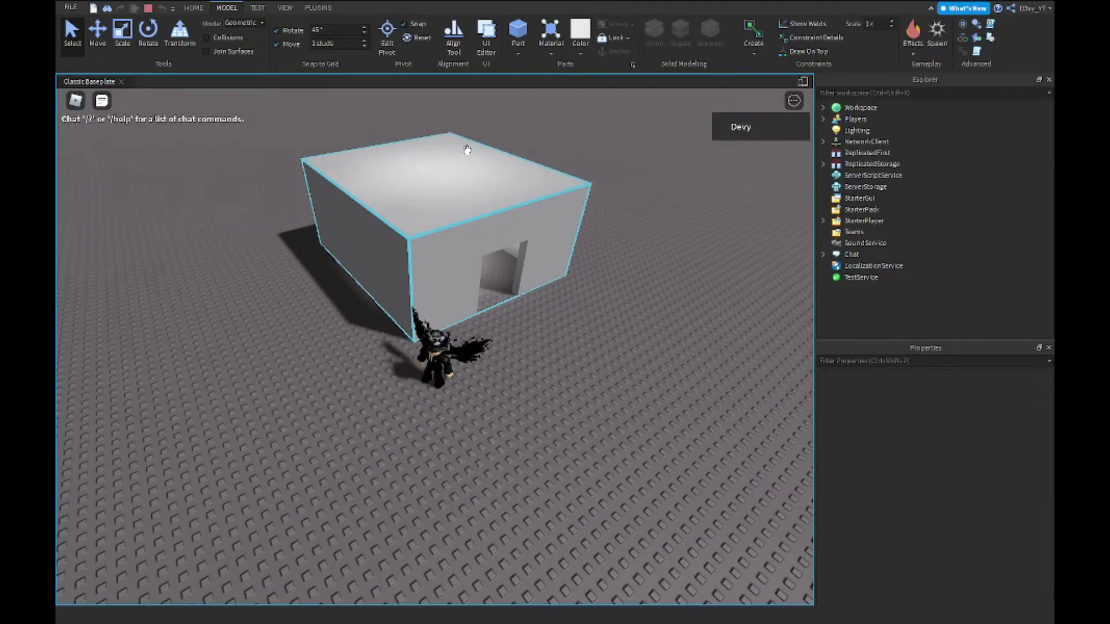
pyautogui.press('space')
pyautogui.press('space')
pyautogui.press('space')
pyautogui.moveTo(459, 164); pyautogui.dragTo(459, 164, button='right')
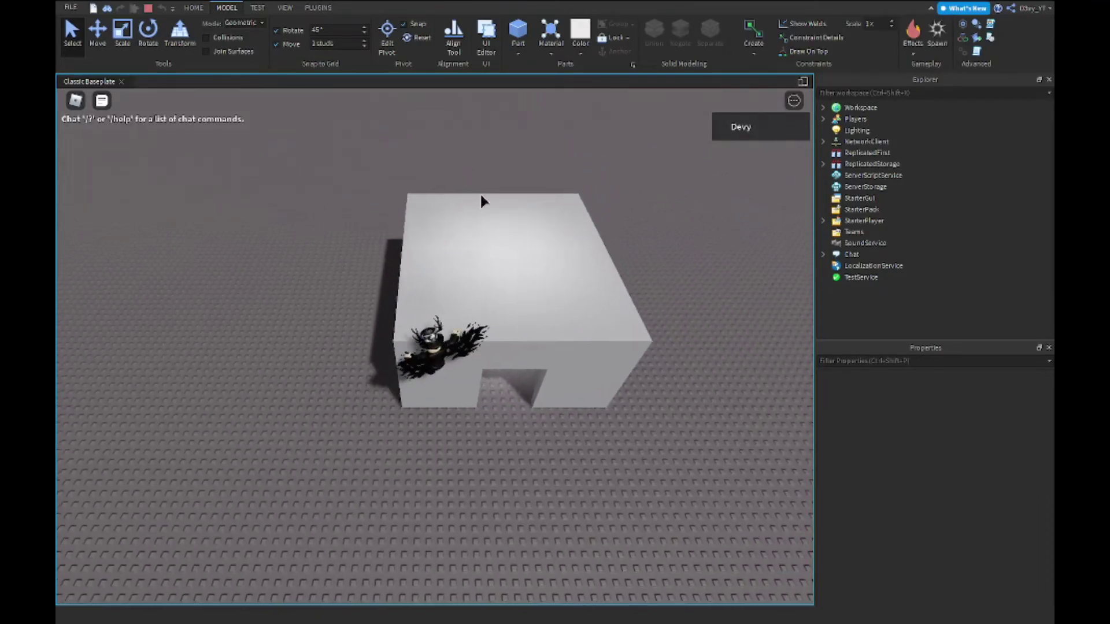
pyautogui.moveTo(509, 243); pyautogui.dragTo(543, 255, button='right')
# Step: Check the floor around the doorway from inside, and inspect the roof for light passing through it
pyautogui.press('w')
pyautogui.moveTo(435, 346); pyautogui.dragTo(439, 312, button='right')
pyautogui.press('w')
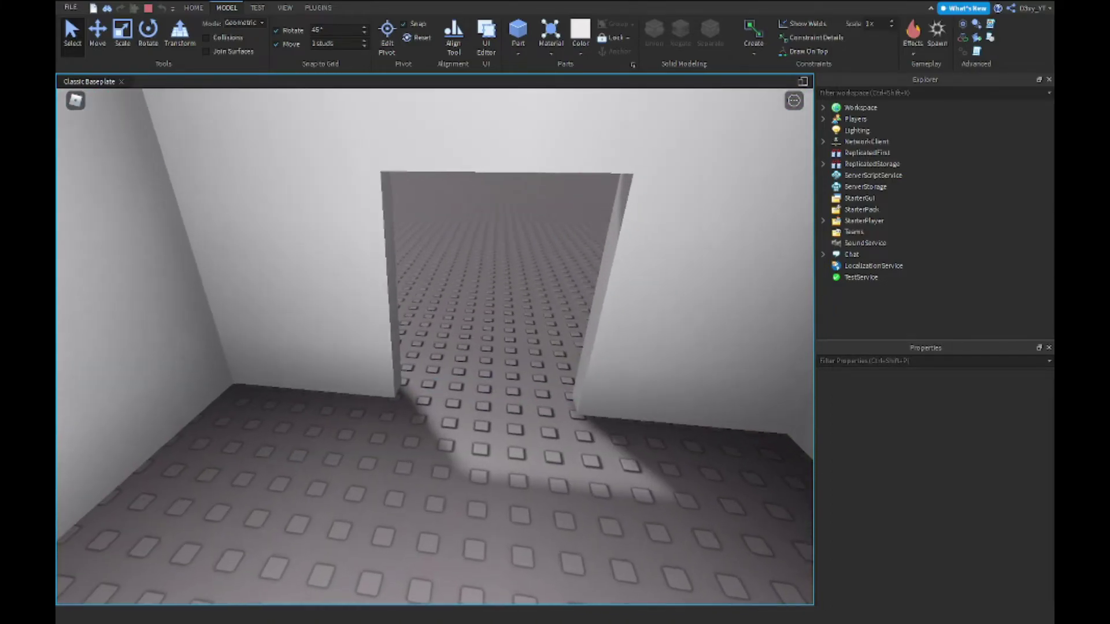
pyautogui.press('w')
pyautogui.press('w')
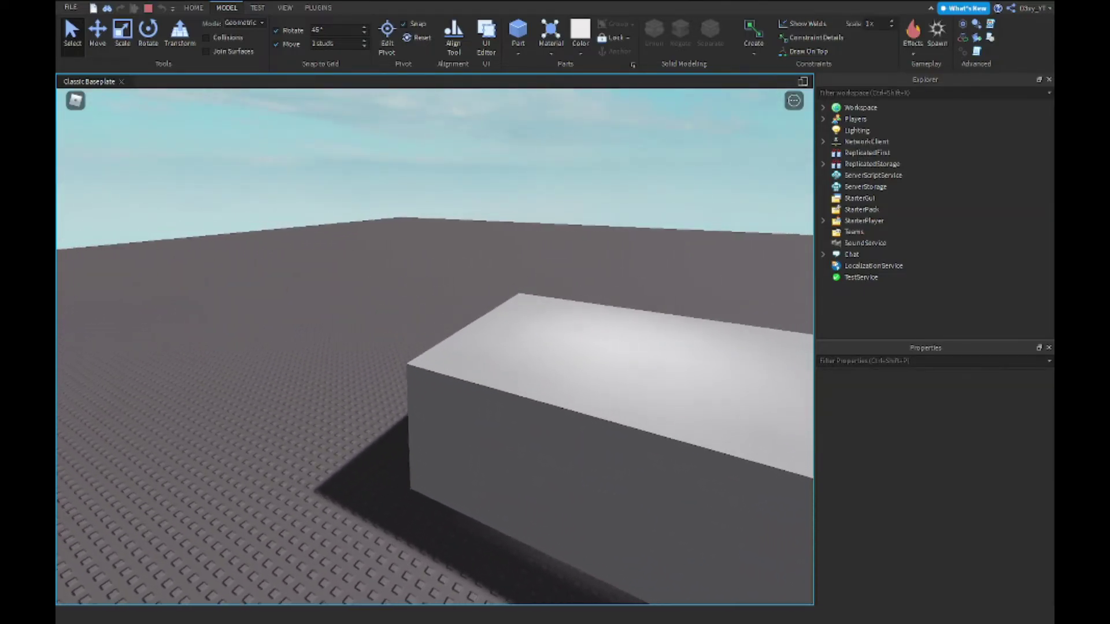
pyautogui.press('s')
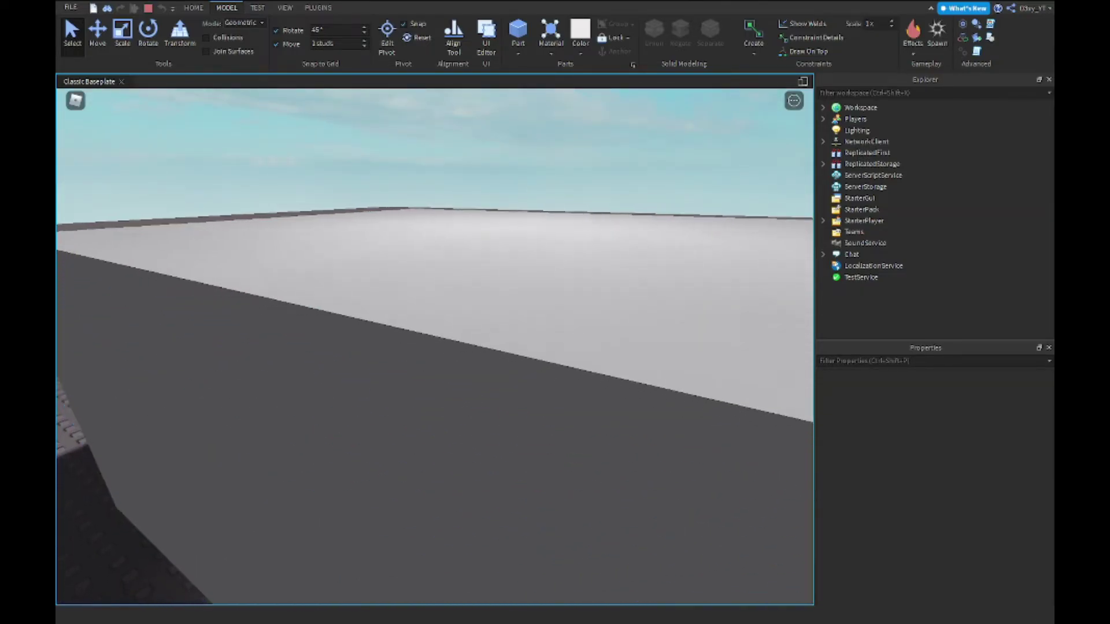
pyautogui.scroll(-5, 435, 346)
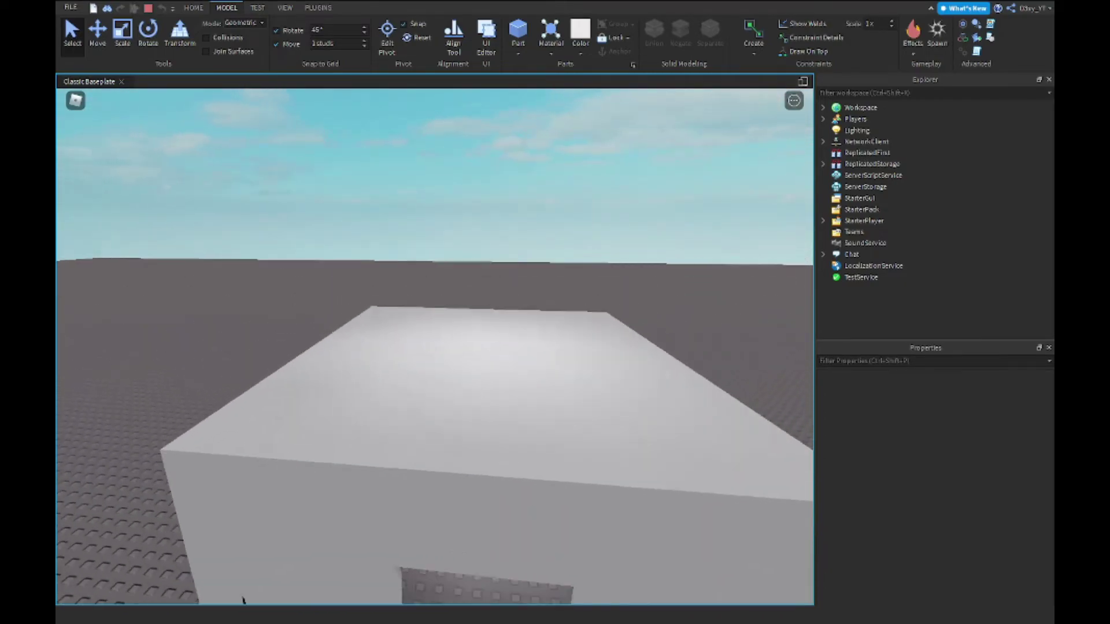
pyautogui.scroll(-5, 434, 346)
pyautogui.scroll(5, 434, 346)
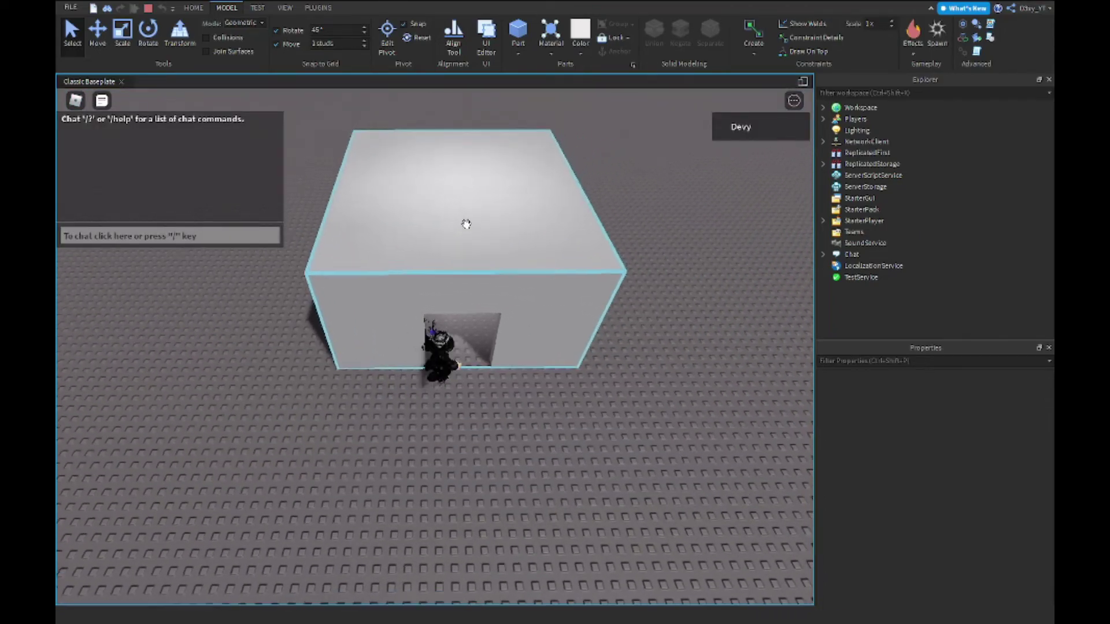
# Step: Walk the avatar back into the house and look over the ceiling light and the room it illuminates
pyautogui.press('w')
pyautogui.scroll(5, 466, 225)
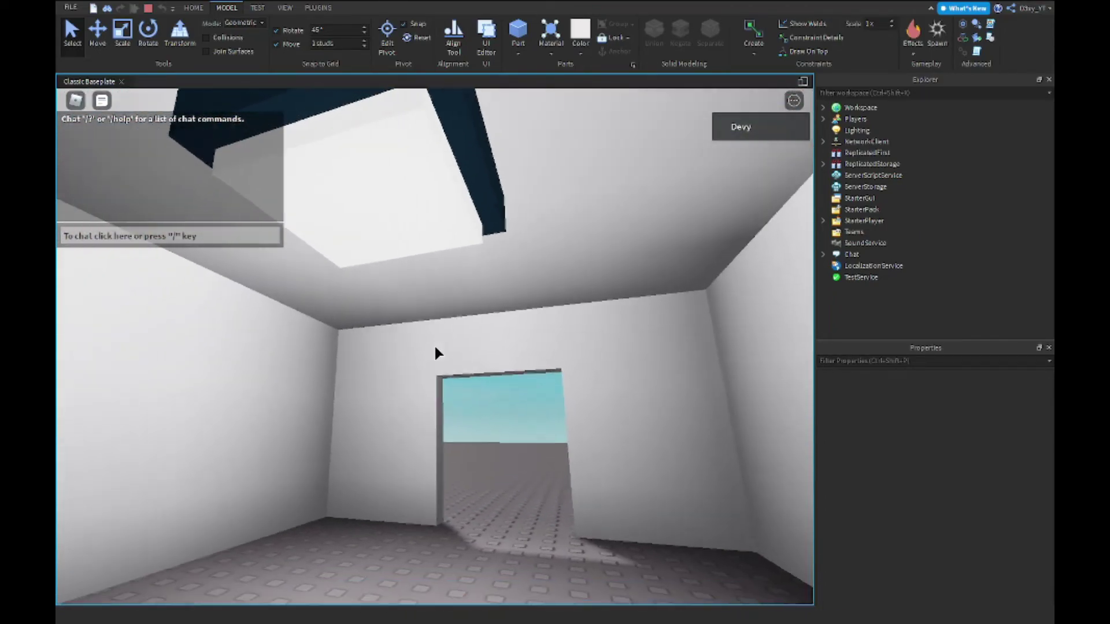
pyautogui.press('w')
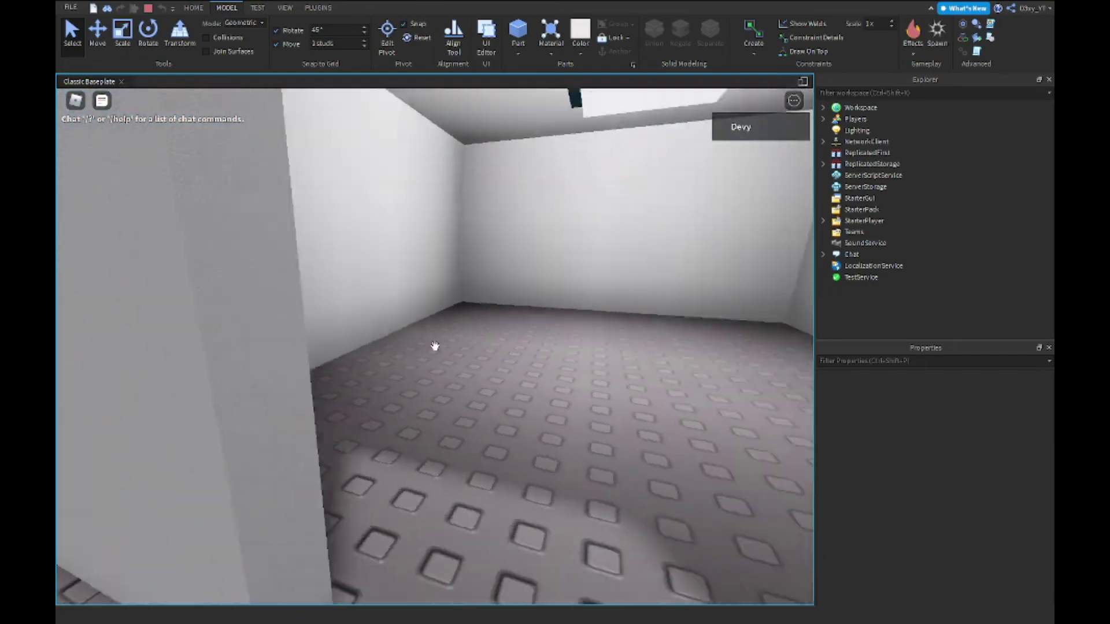